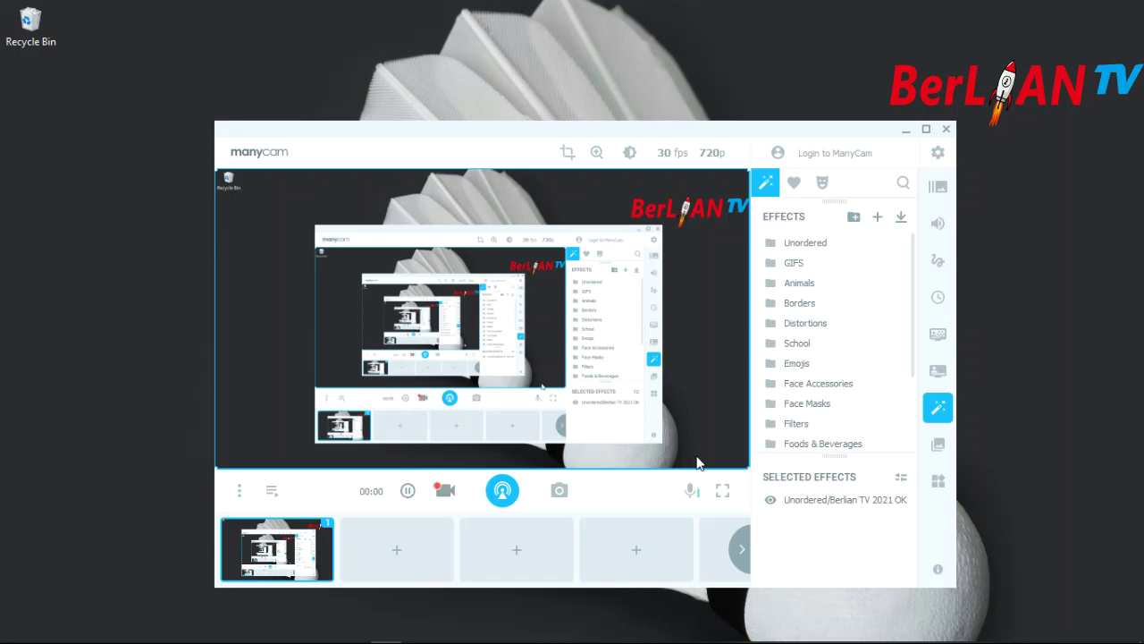
Minimize the ManyCam window to reveal the Windows desktop and taskbar.
click(905, 131)
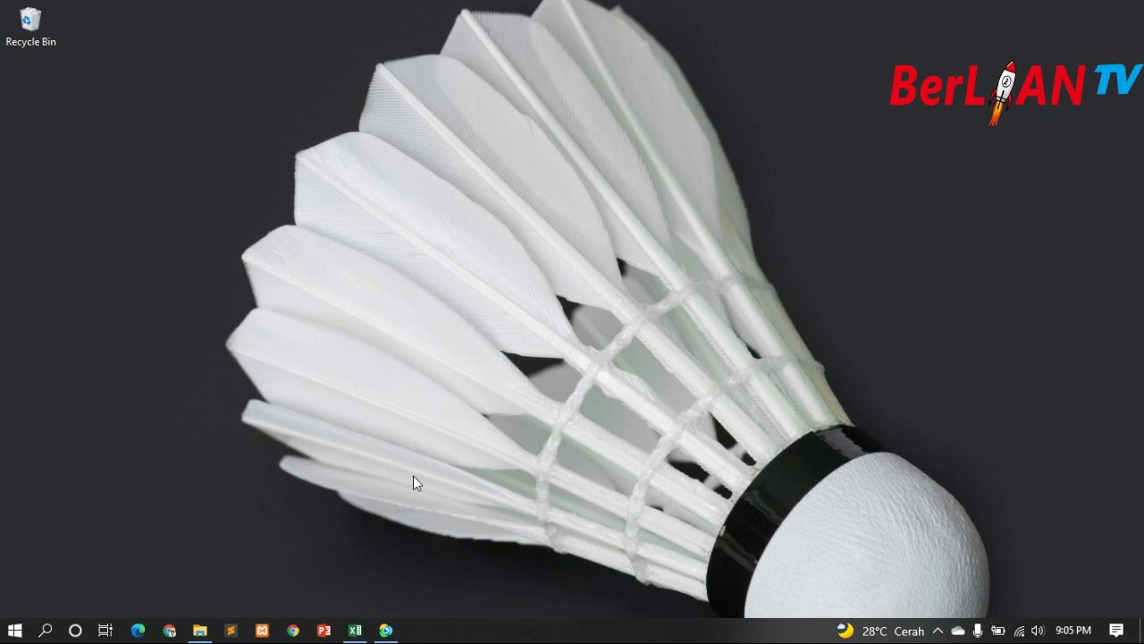
Switch to the empty Book1 workbook in Excel from the taskbar.
click(355, 630)
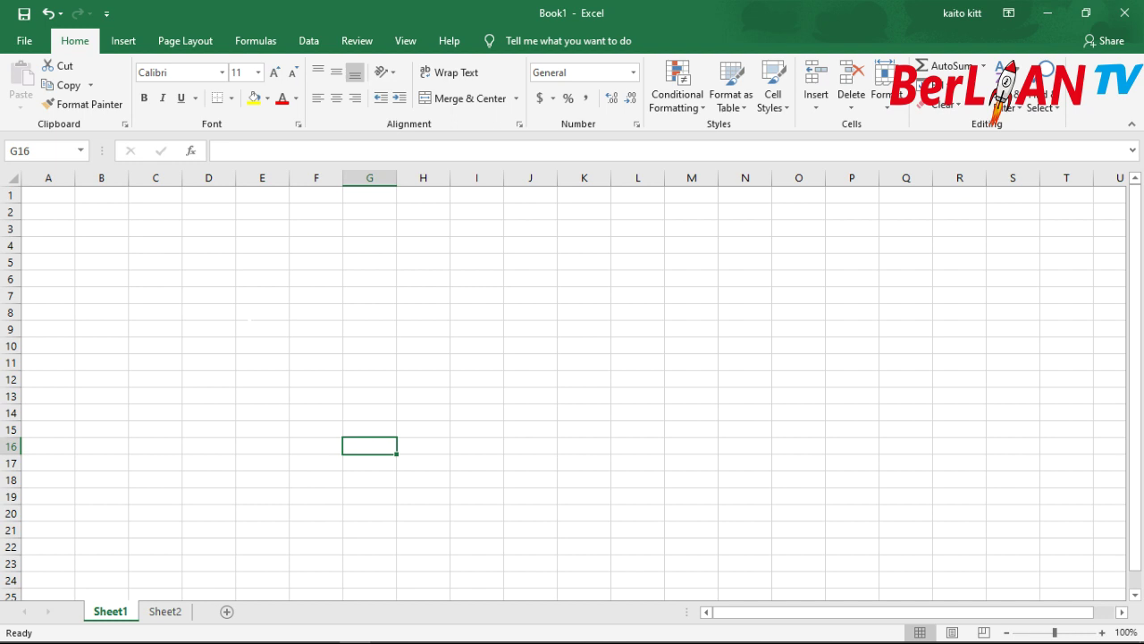
click(221, 73)
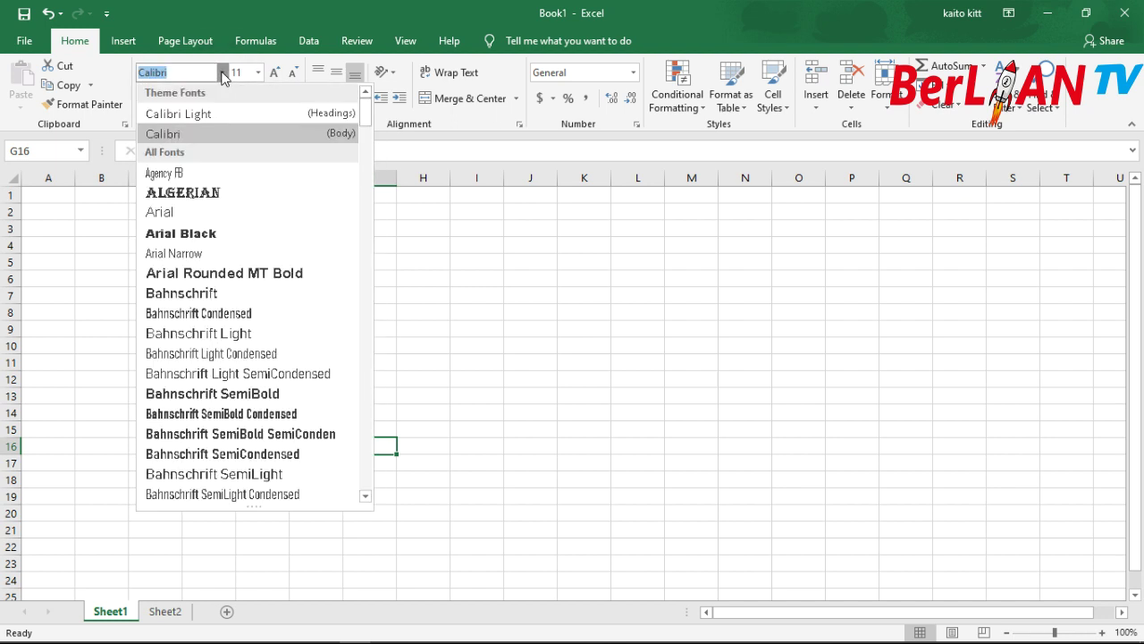
click(222, 73)
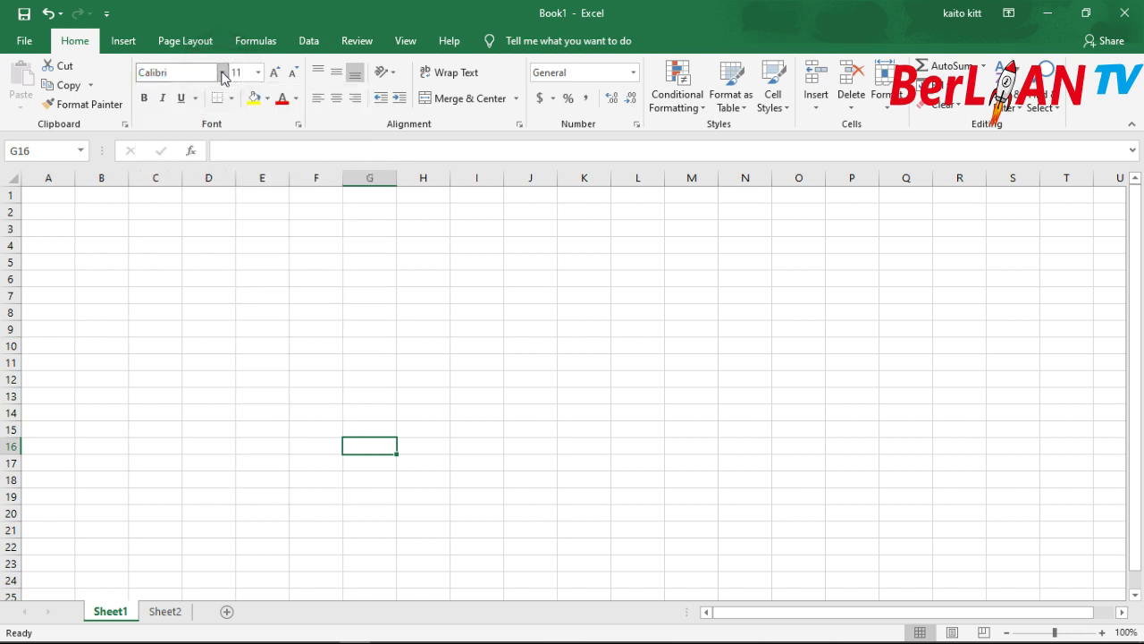
click(257, 73)
click(255, 73)
click(199, 295)
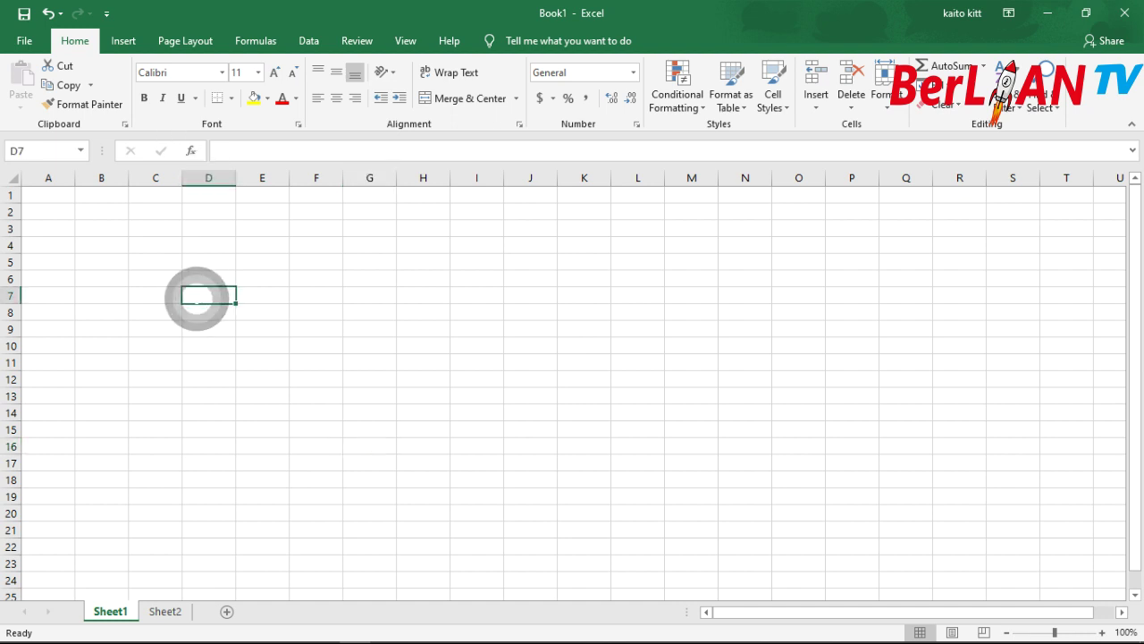
click(224, 339)
click(260, 312)
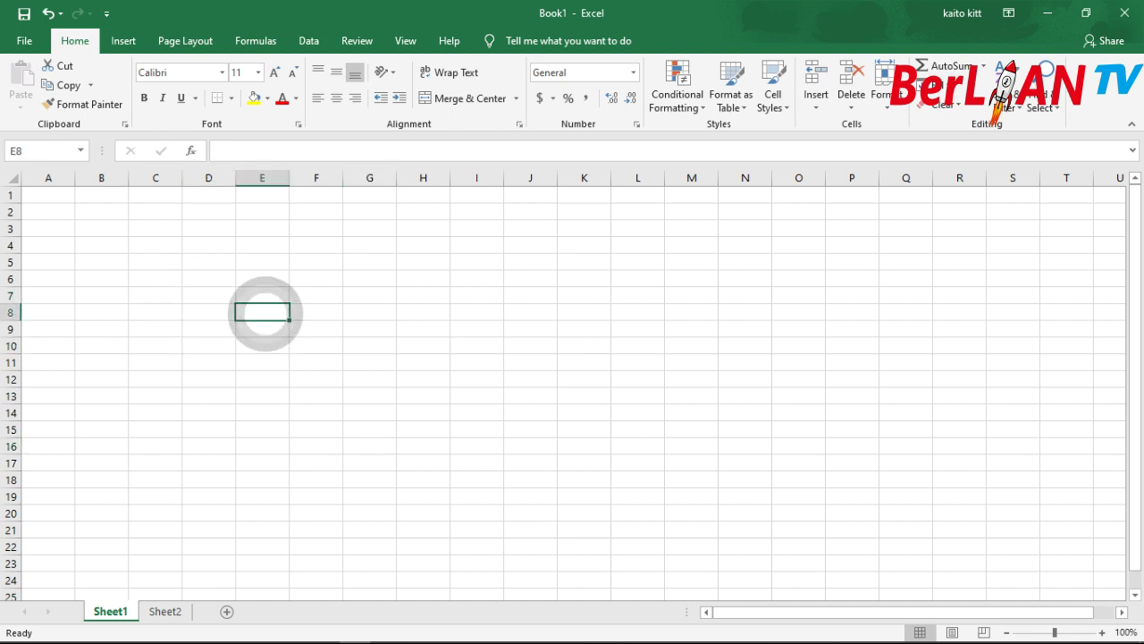
click(230, 99)
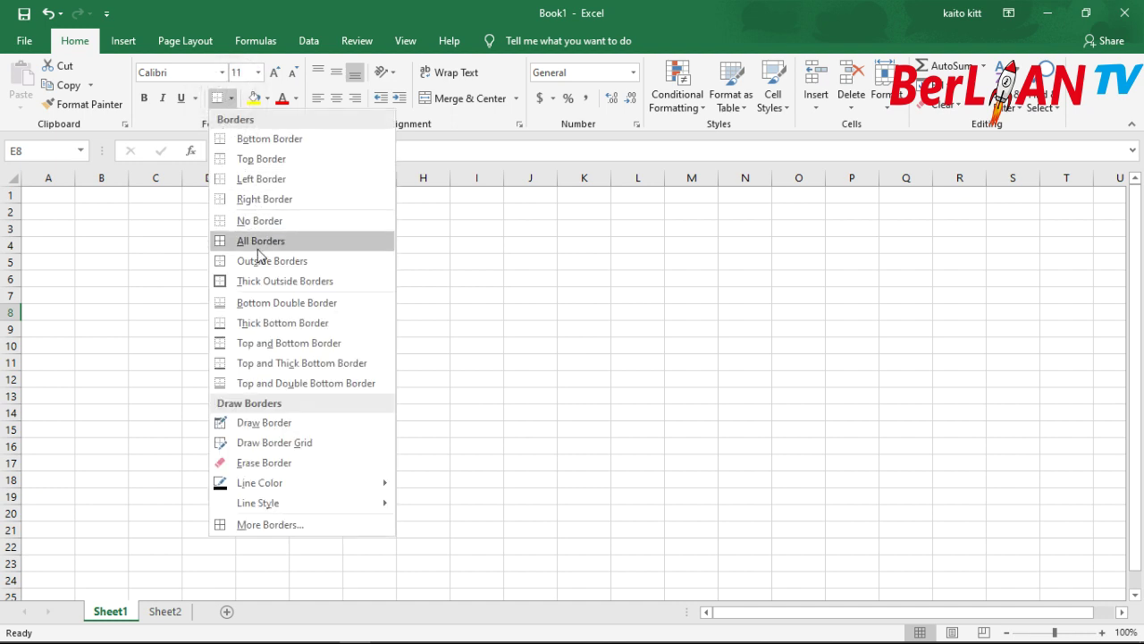
click(166, 222)
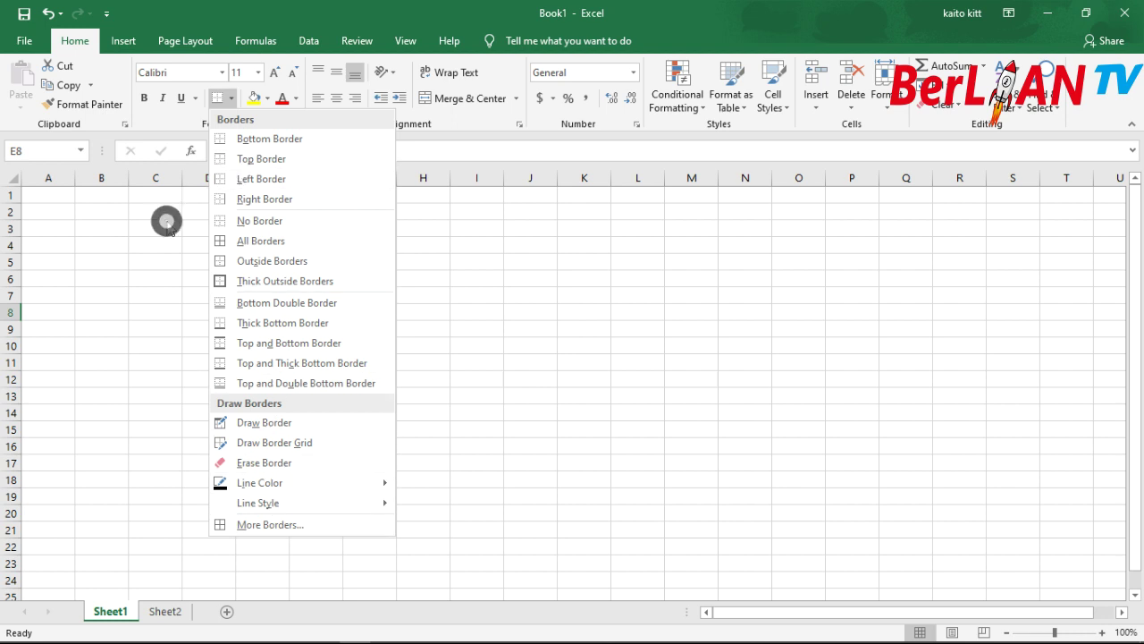
click(256, 106)
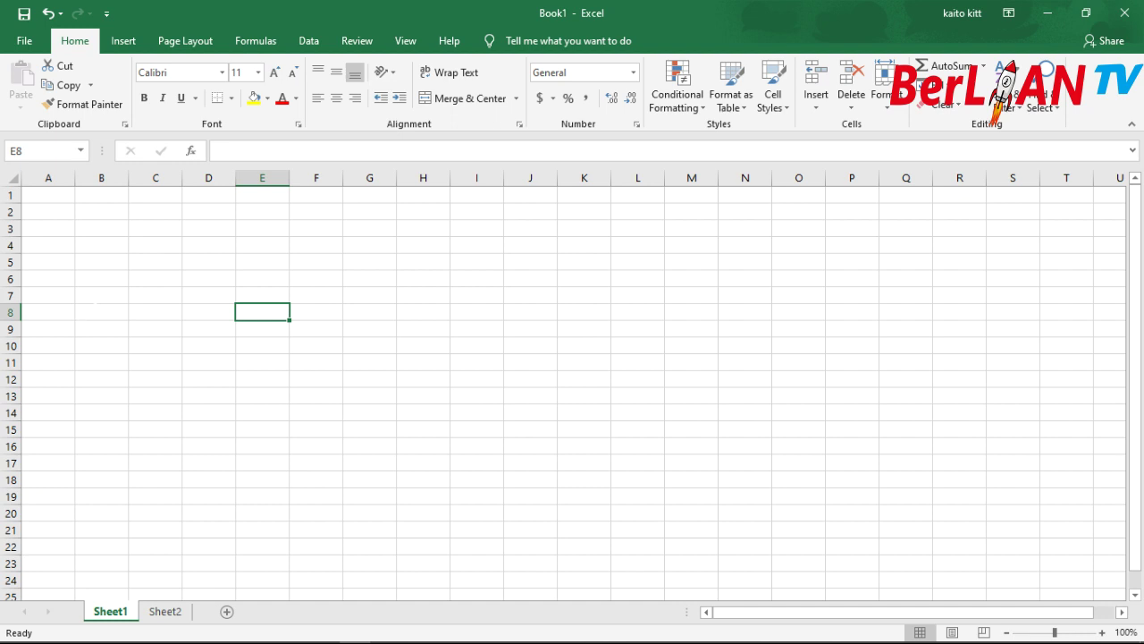
Enter 'KAMI ADALAH ANAK BERLIAN' in cell B8 and apply Wrap Text to it.
click(101, 310)
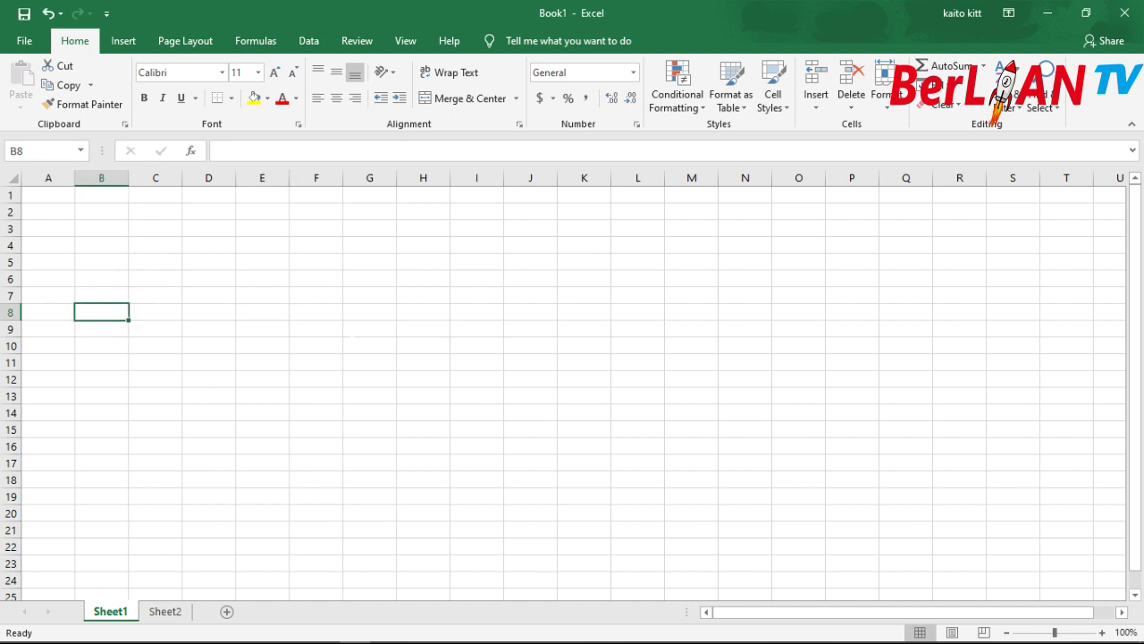
text(kM)
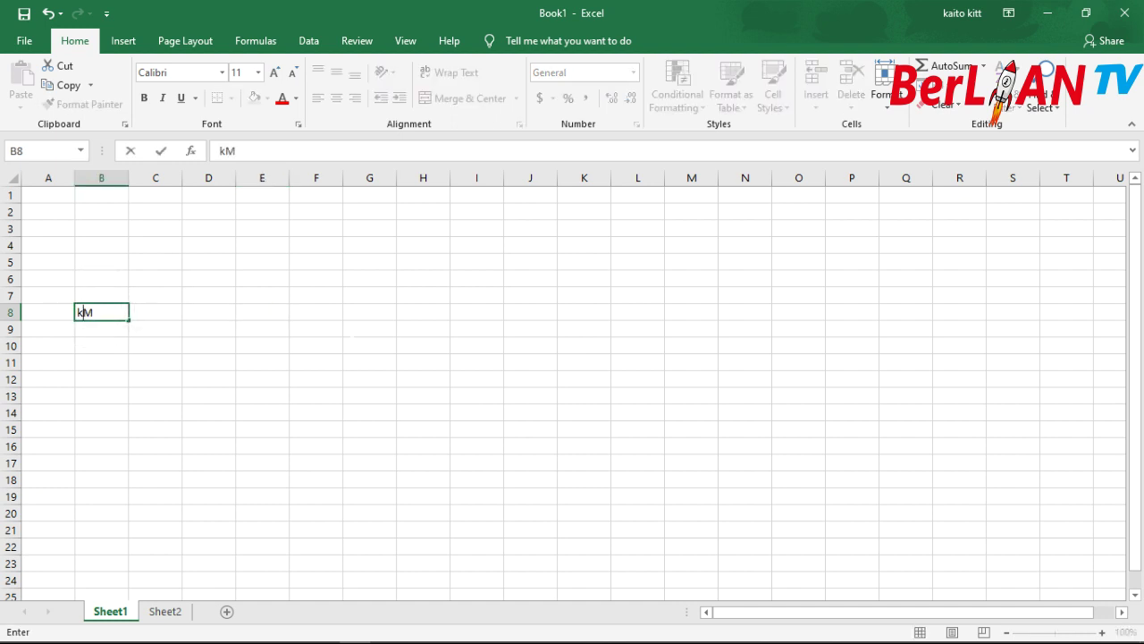
key(BackSpace)
key(BackSpace)
text(KAM)
text(C)
key(BackSpace)
text(I ADA)
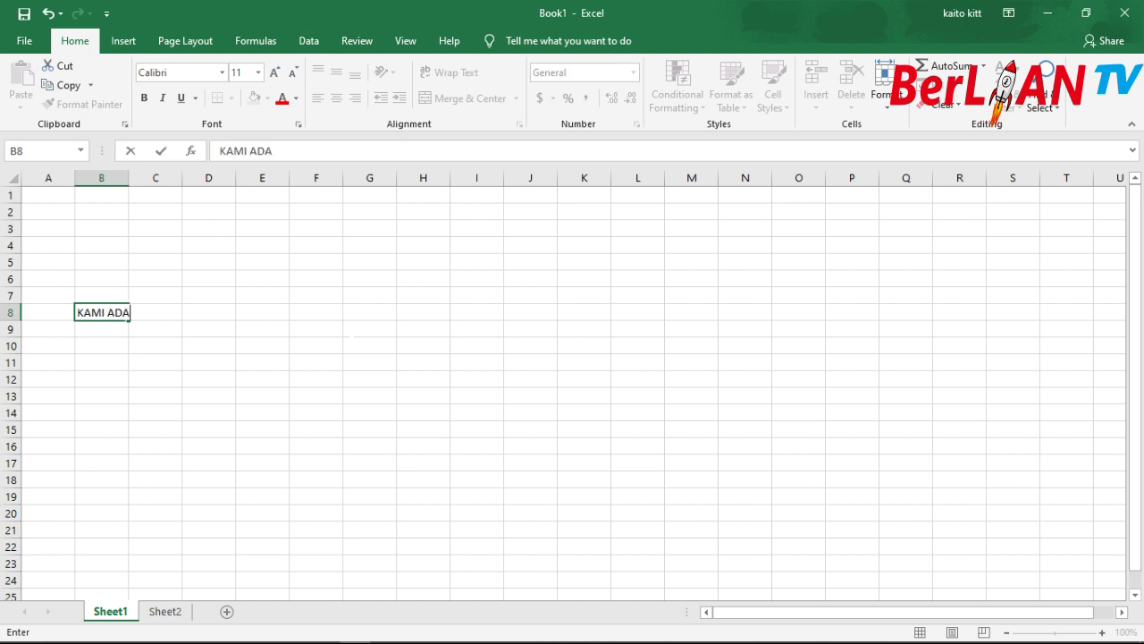
text(LAHANA)
text(J)
key(BackSpace)
key(BackSpace)
key(BackSpace)
text(ANAK BE)
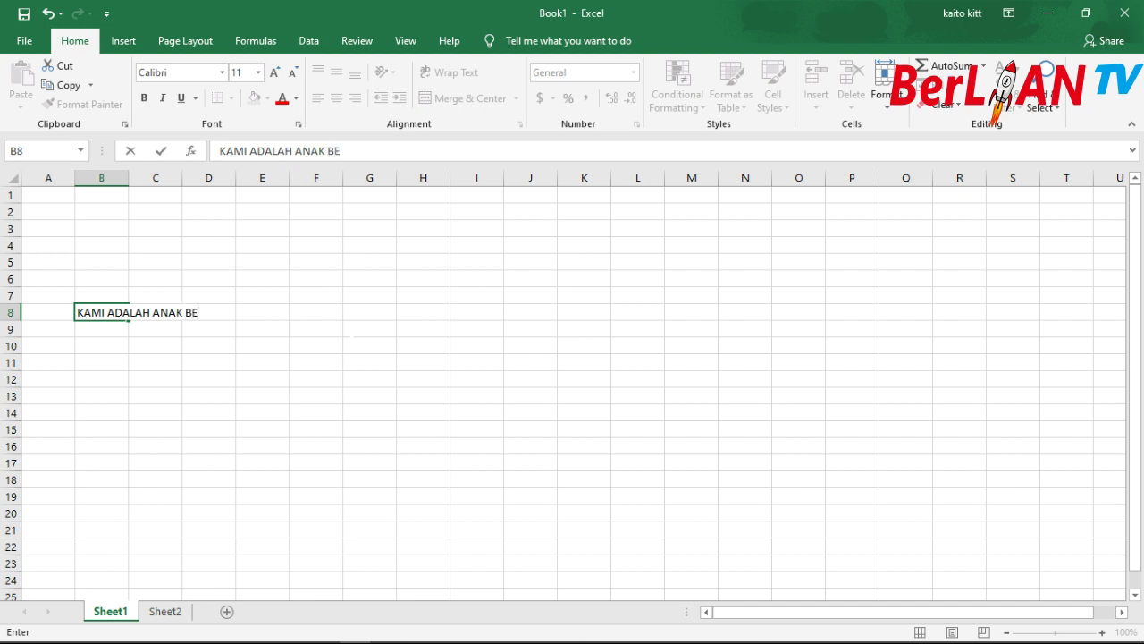
text(RLIAN)
click(94, 333)
click(102, 312)
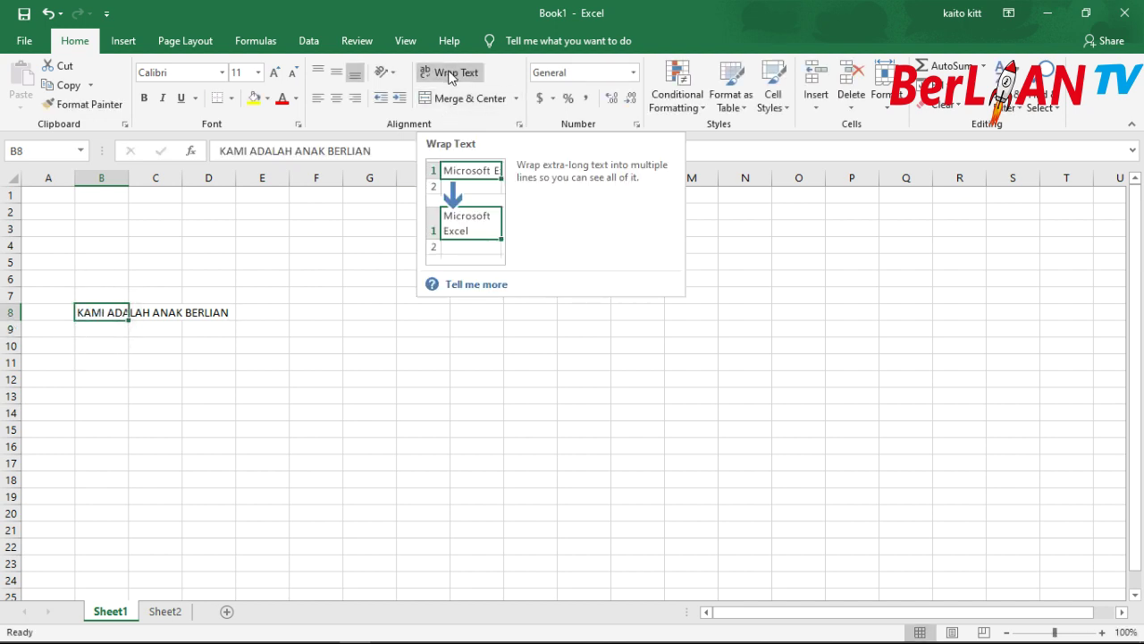
click(452, 73)
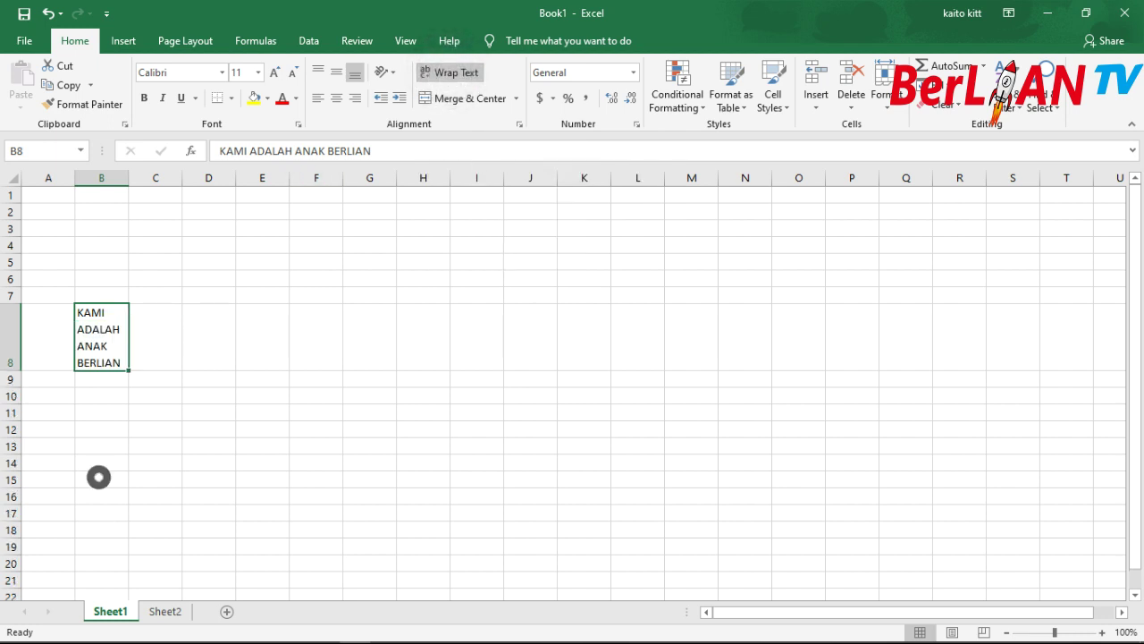
click(97, 474)
click(105, 363)
Merge & Center B8:D8 and middle-align the heading vertically.
key(shift+Right)
key(shift+Right)
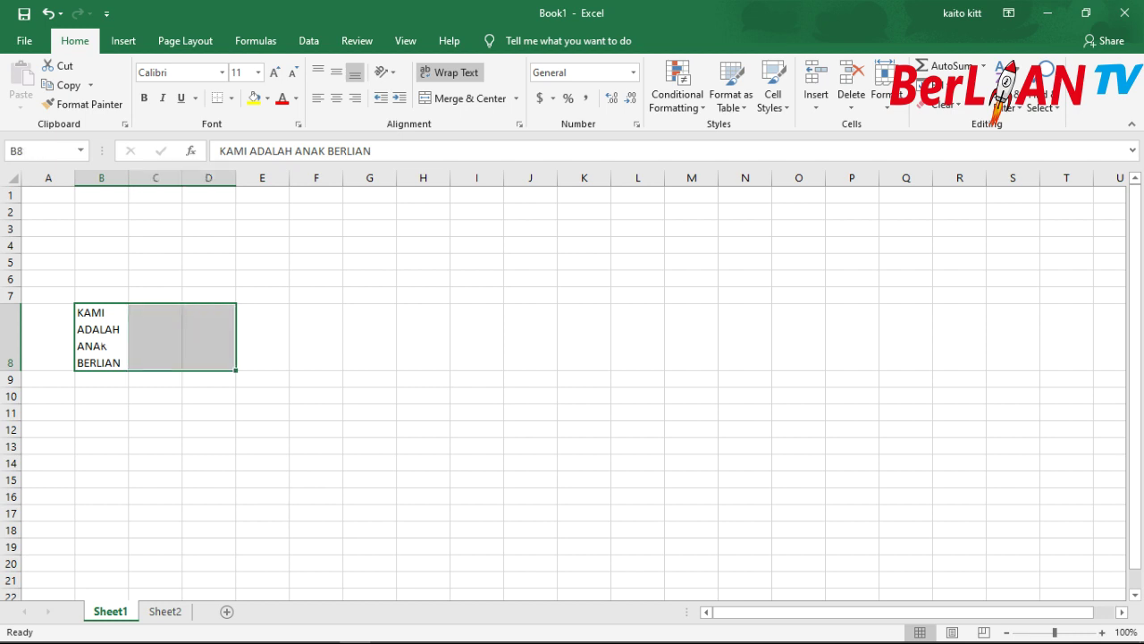
click(461, 99)
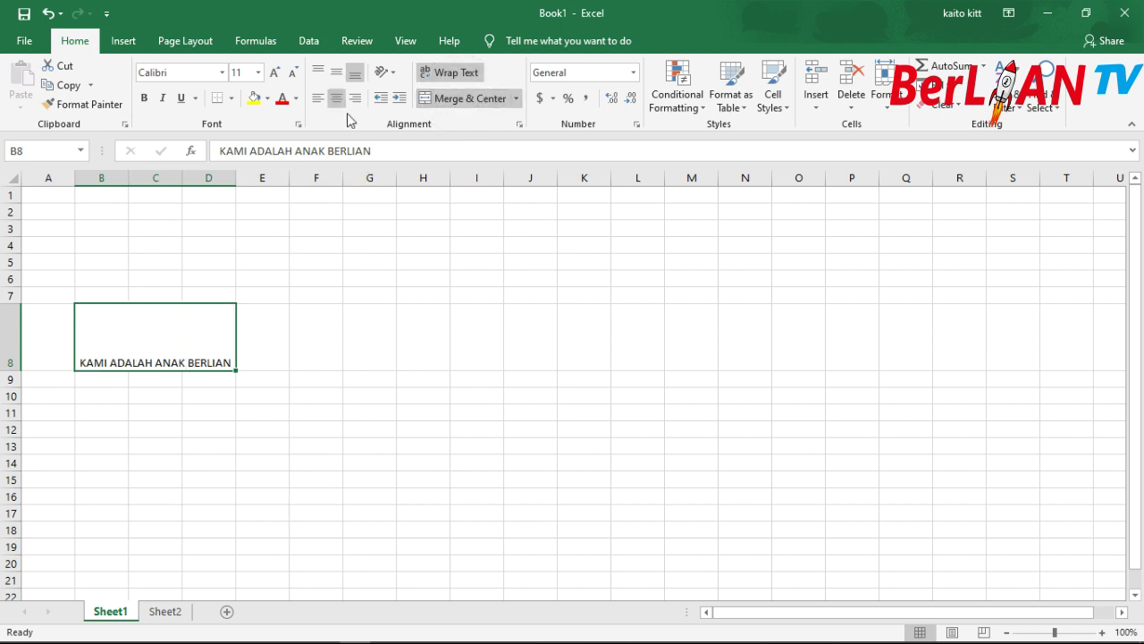
click(336, 72)
click(261, 396)
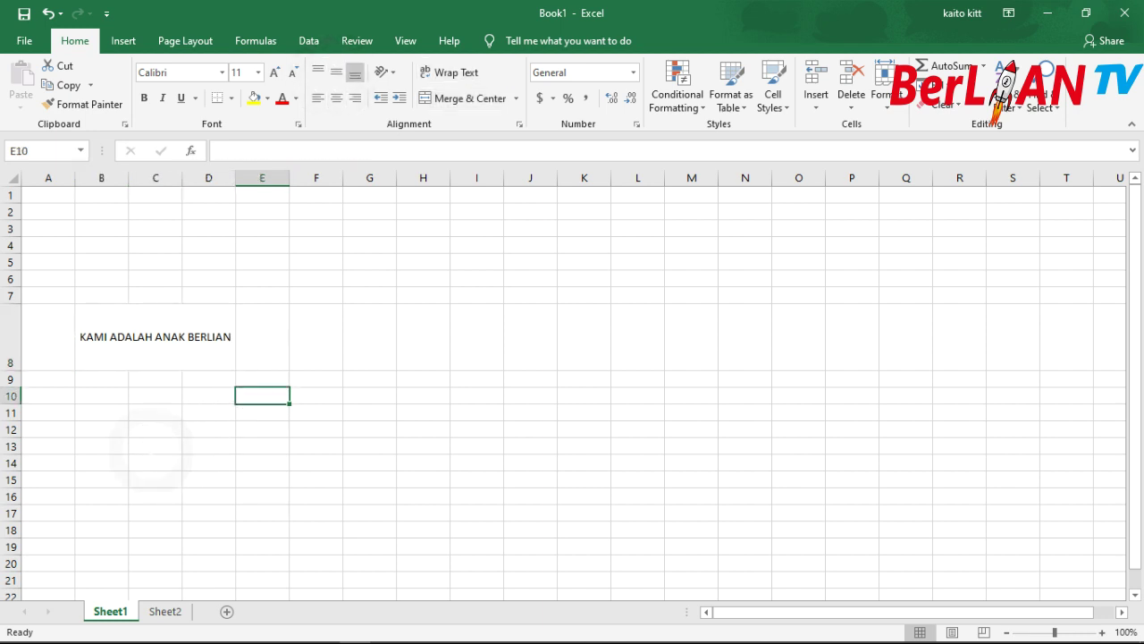
click(155, 349)
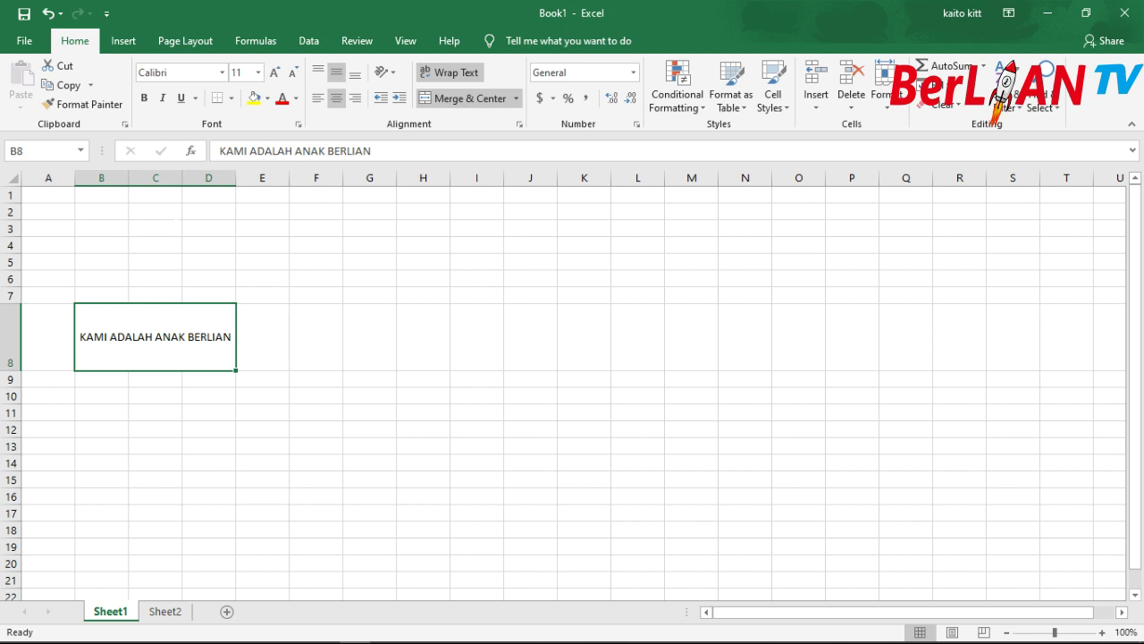
Switch the ribbon to the Insert tab.
click(122, 43)
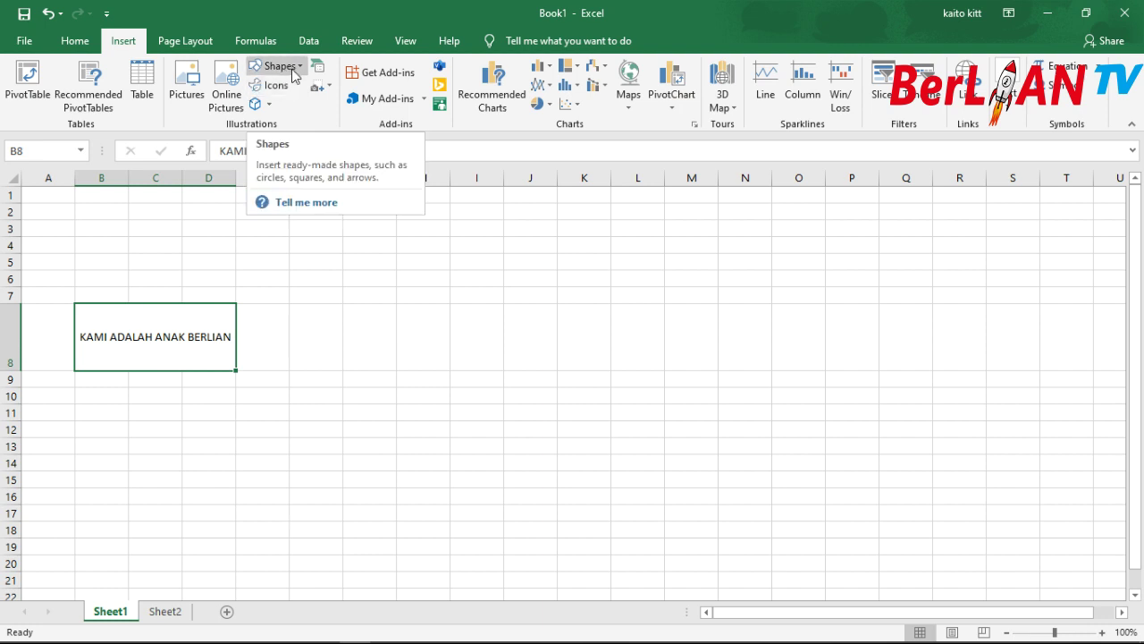
click(293, 71)
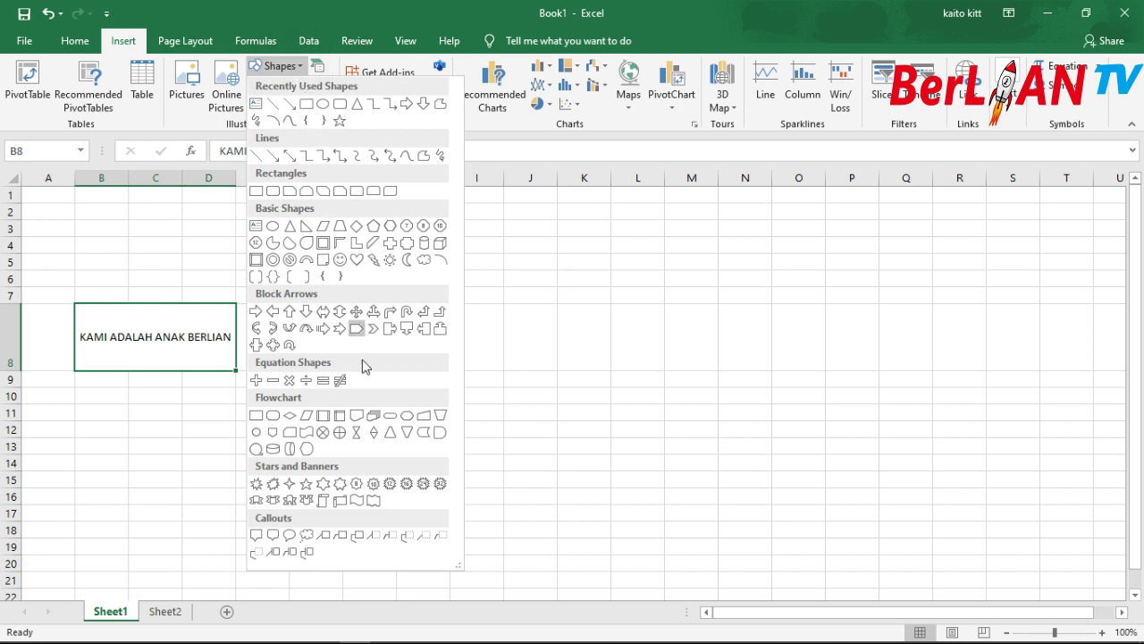
click(298, 71)
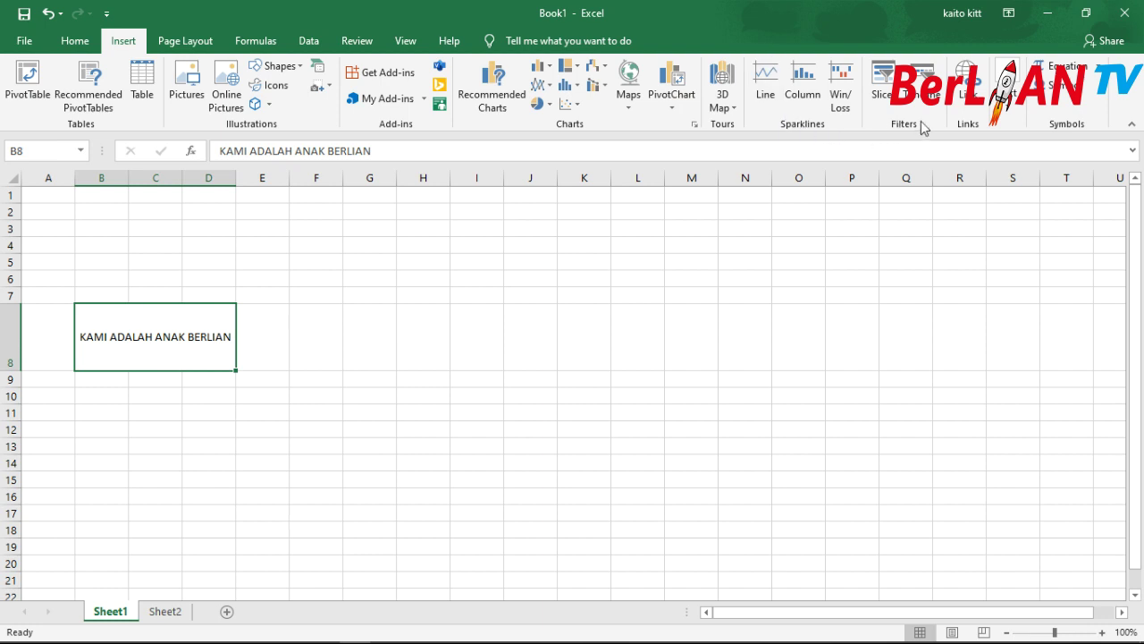
click(1010, 109)
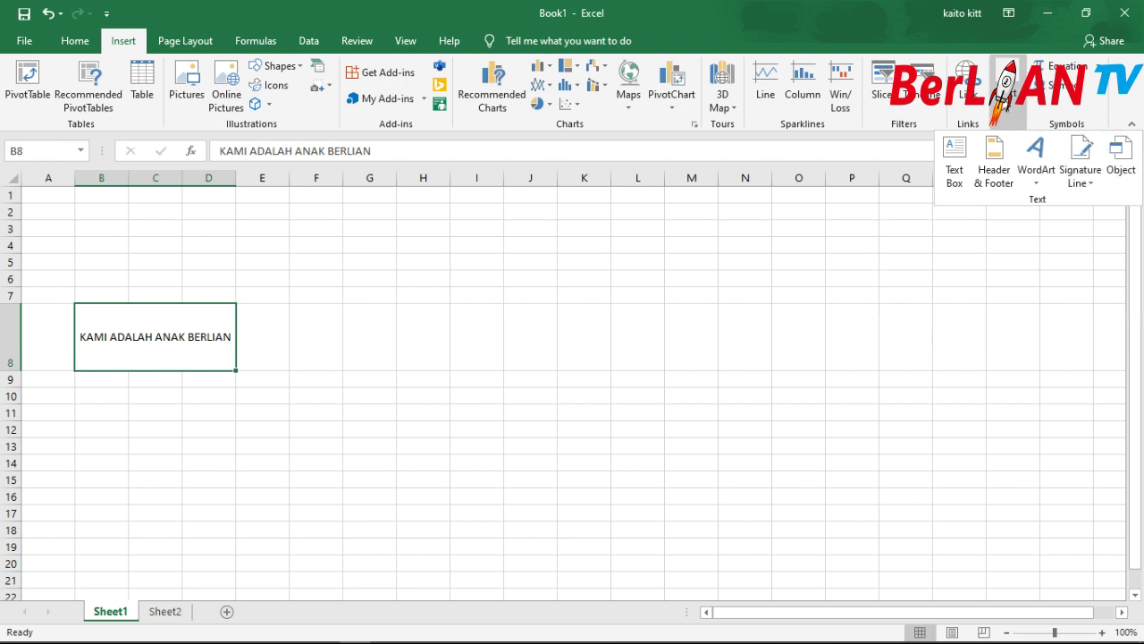
click(1008, 105)
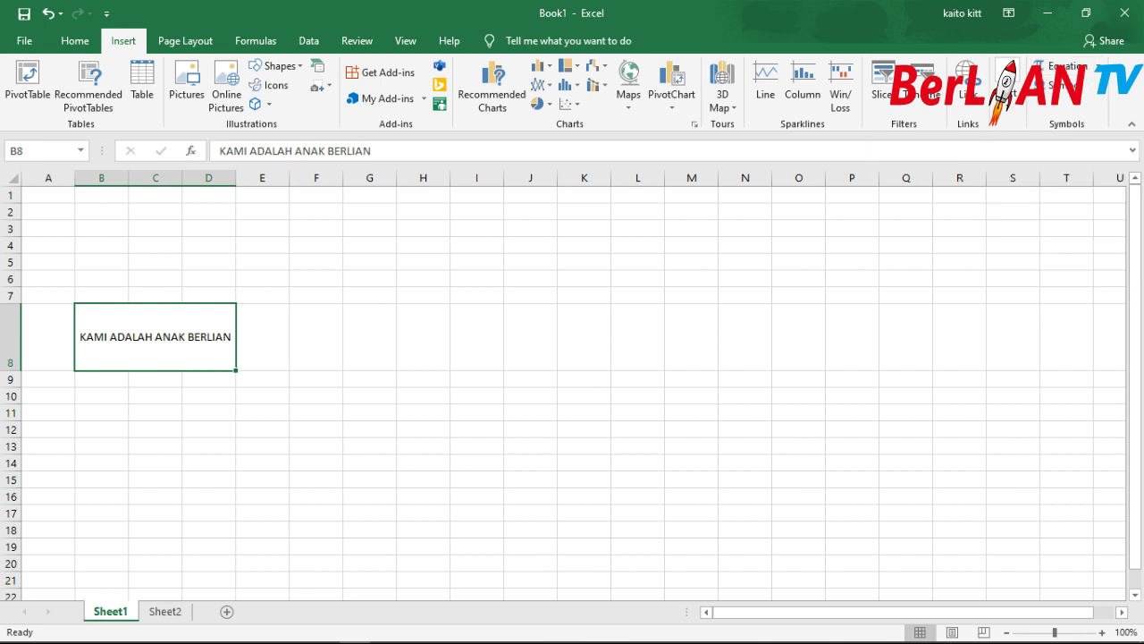
click(411, 318)
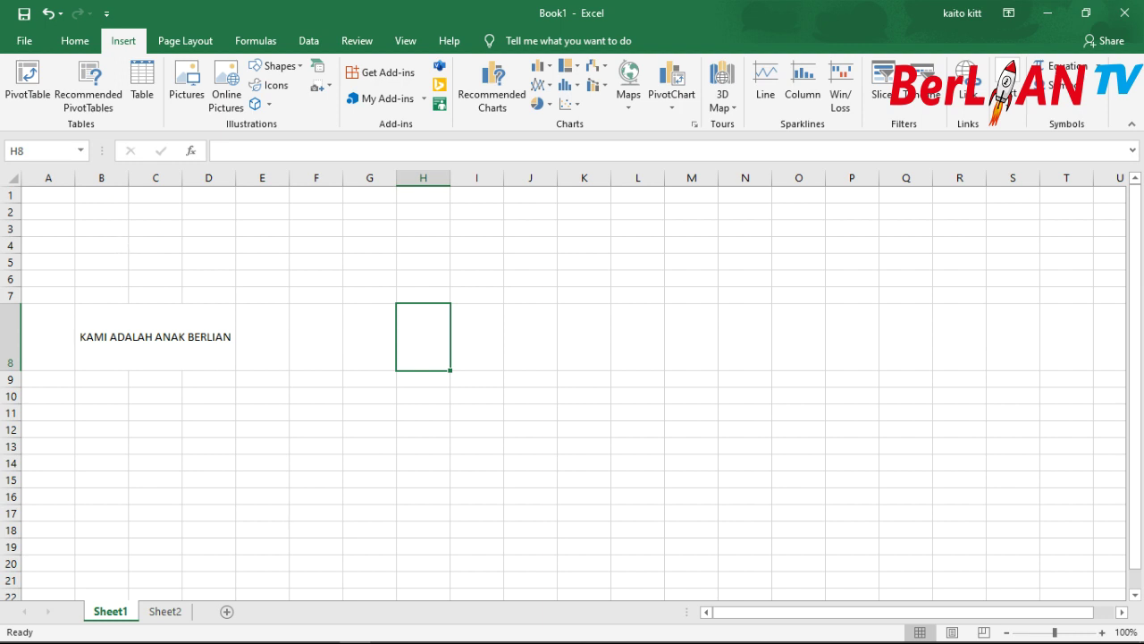
click(165, 337)
click(258, 349)
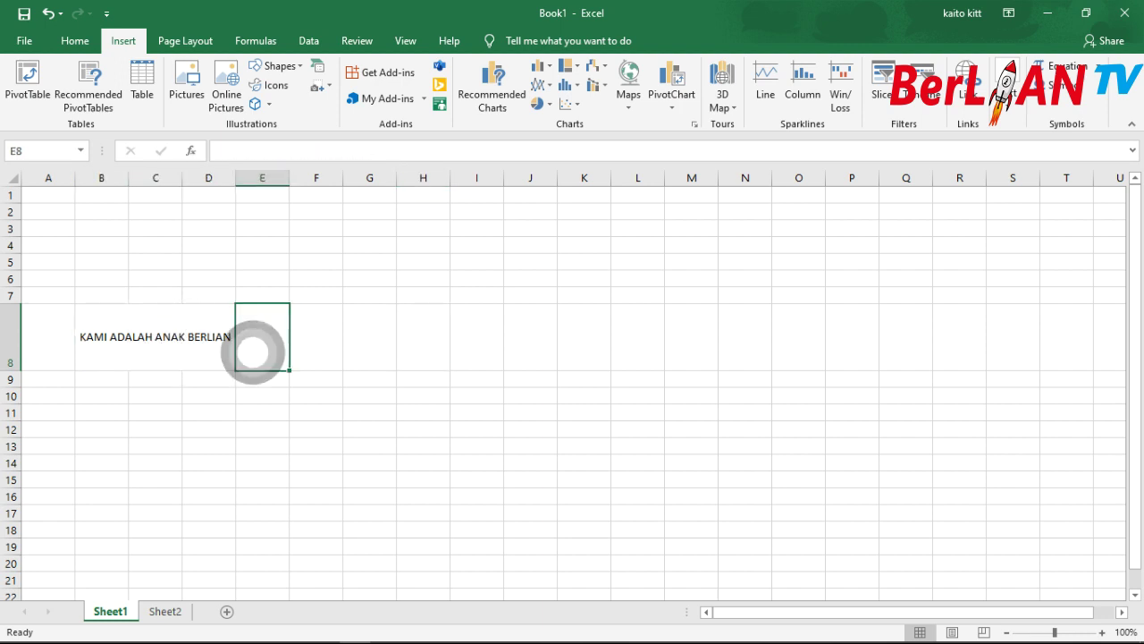
click(163, 355)
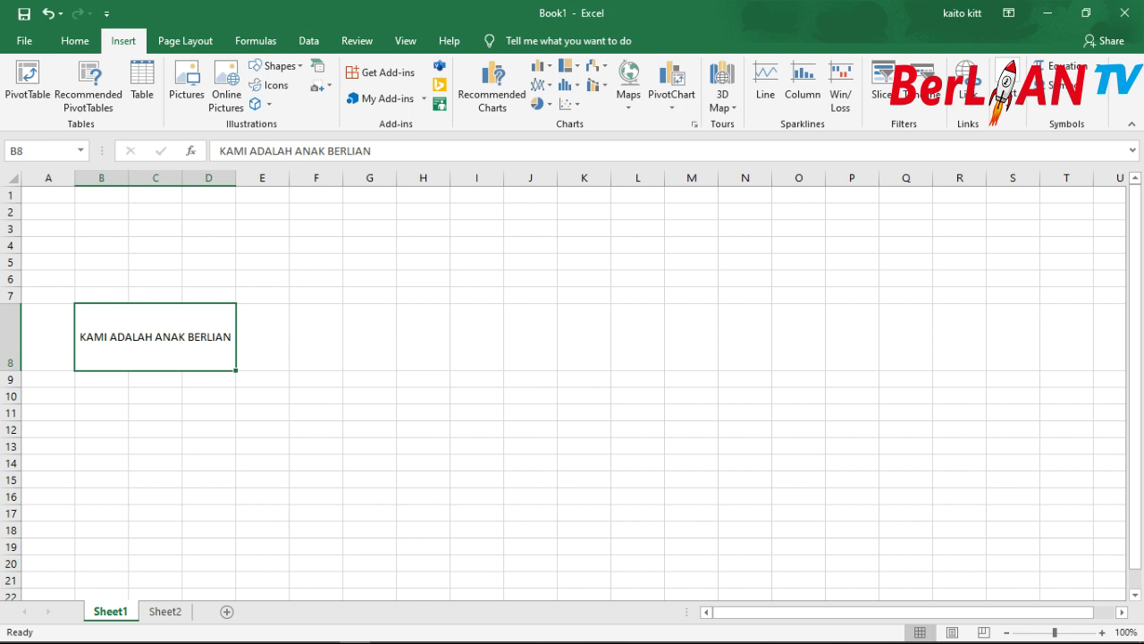
click(315, 338)
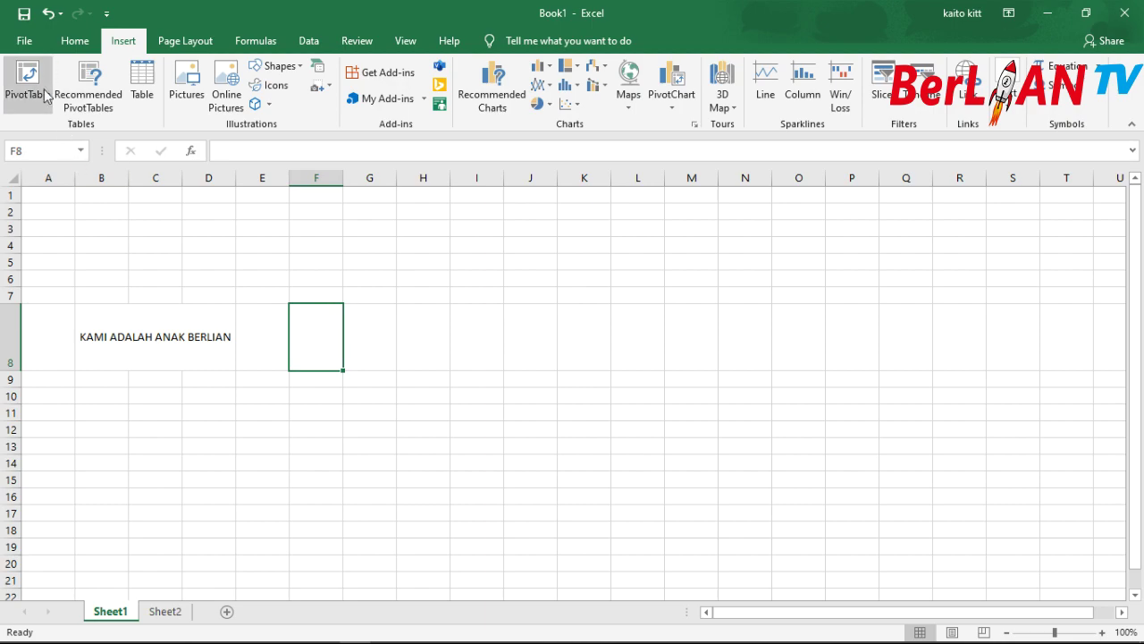
Start saving the unsaved Book1 from the File menu's Save page.
click(24, 41)
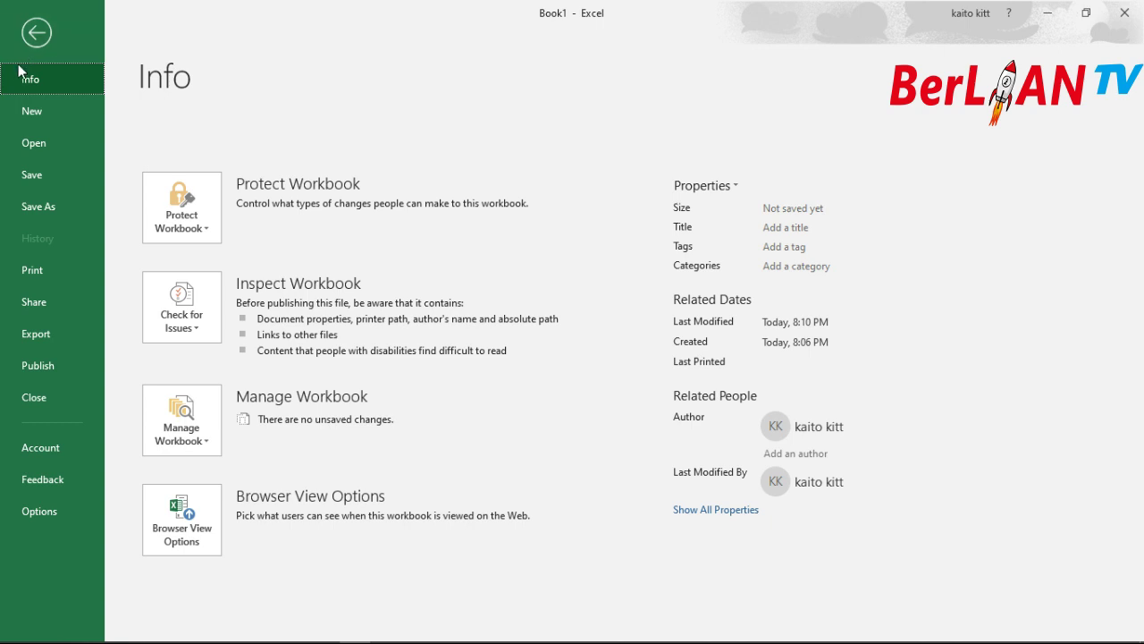
click(33, 181)
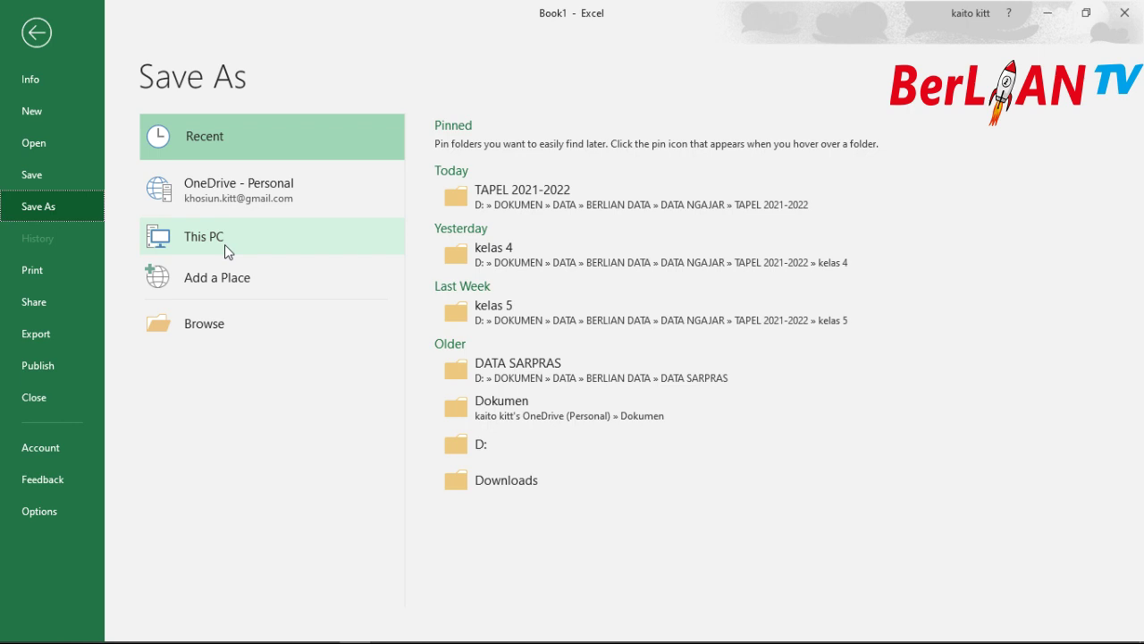
Save the workbook as 'dataku' in the Documents folder.
click(213, 338)
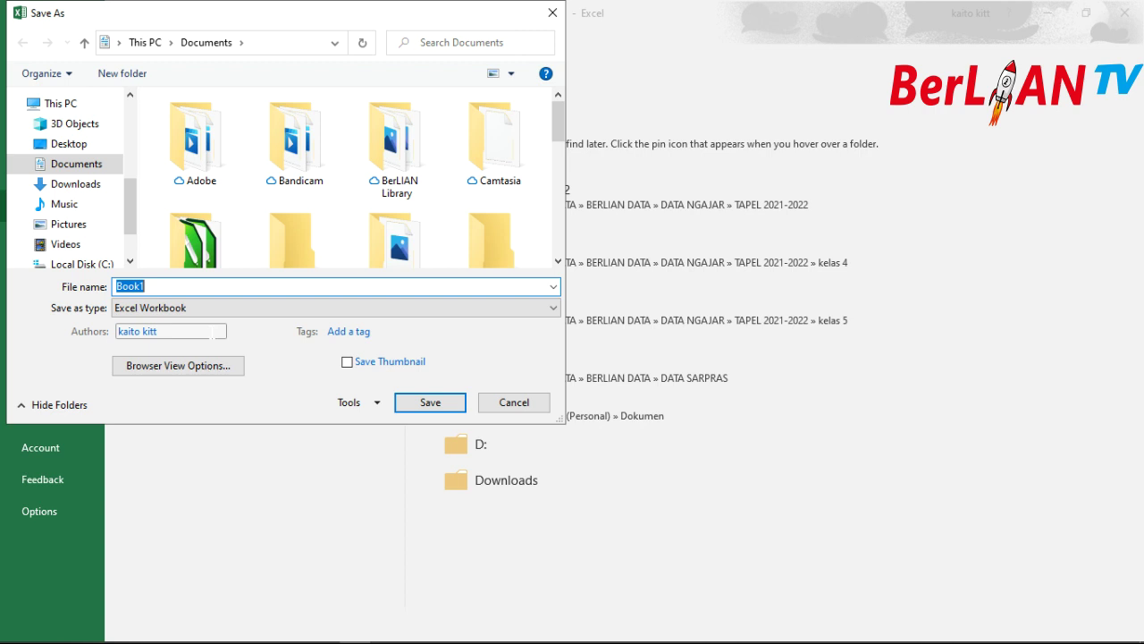
text(data)
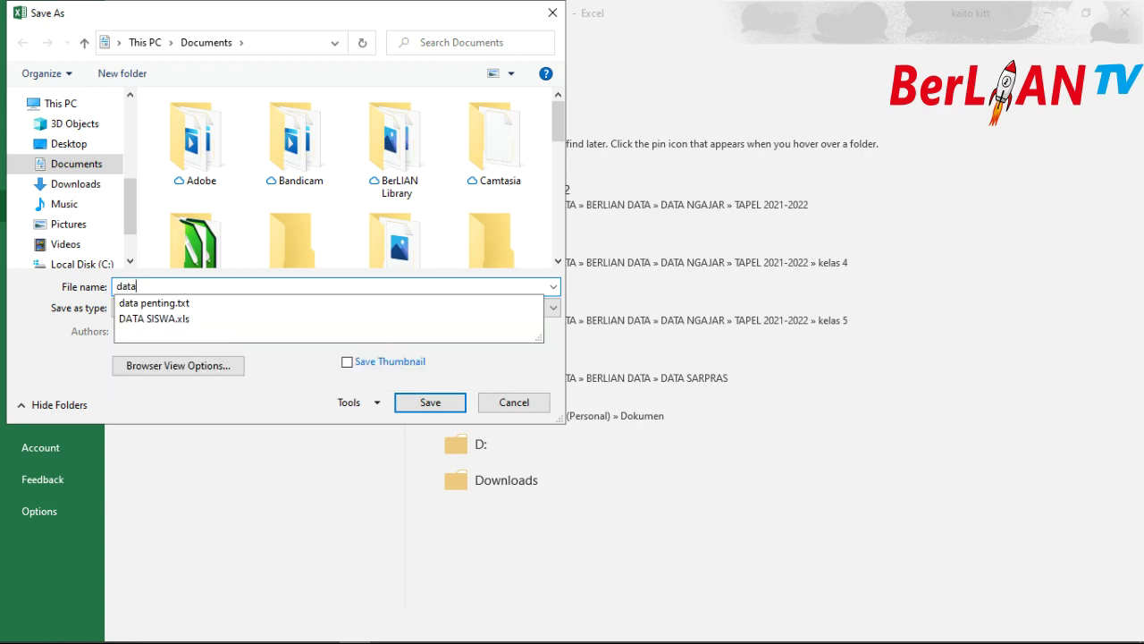
text(ku)
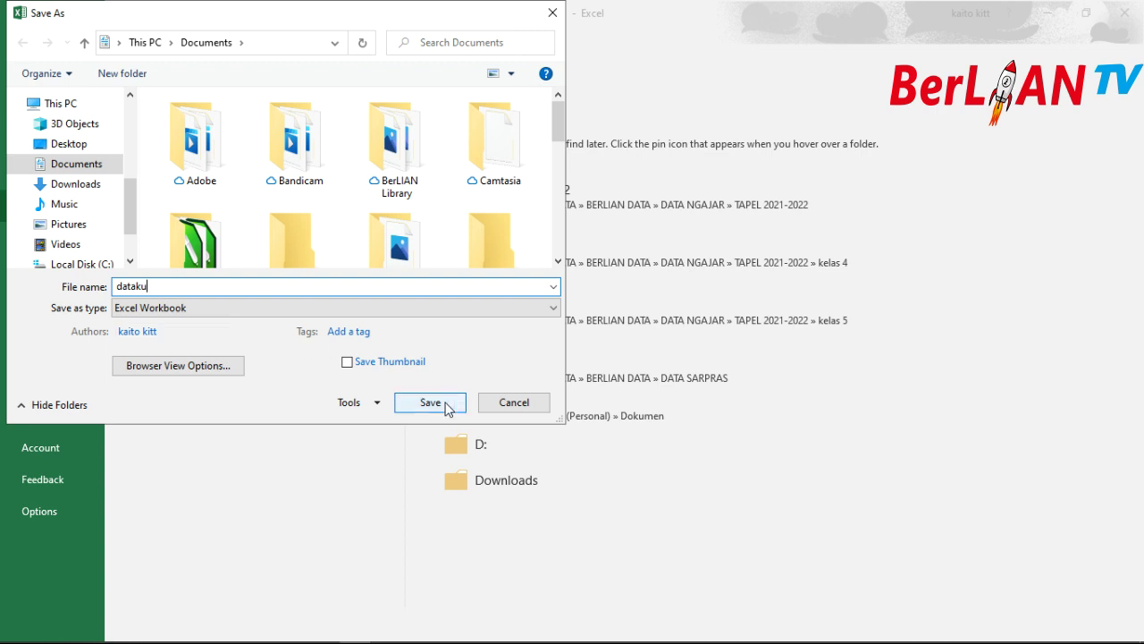
click(447, 407)
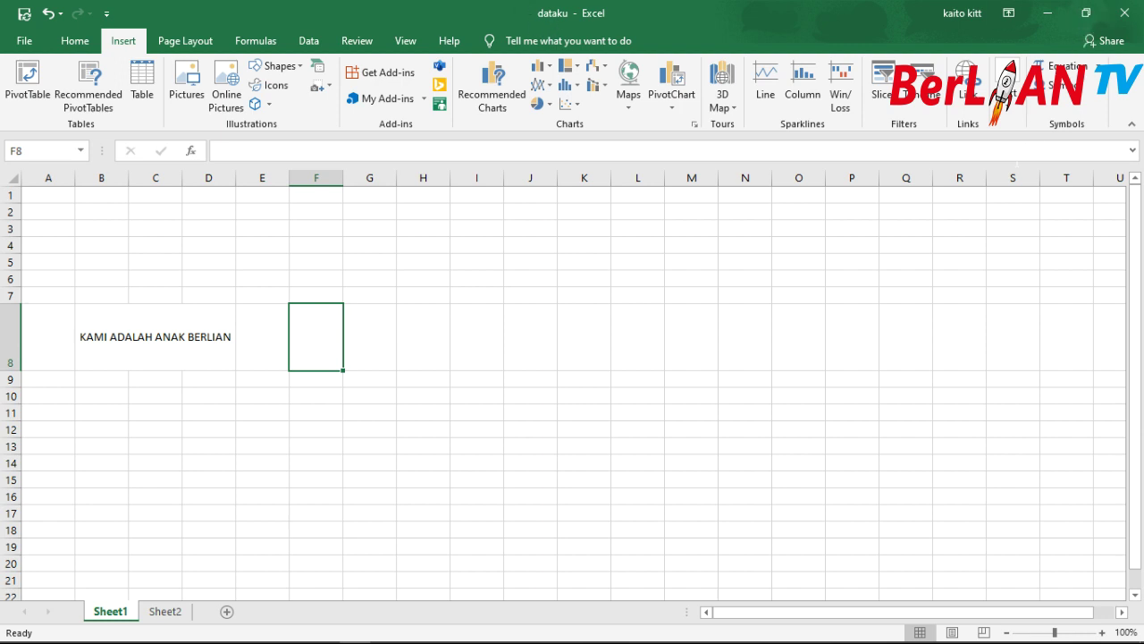
Close Excel with the dataku workbook and relaunch it from the taskbar.
click(1124, 13)
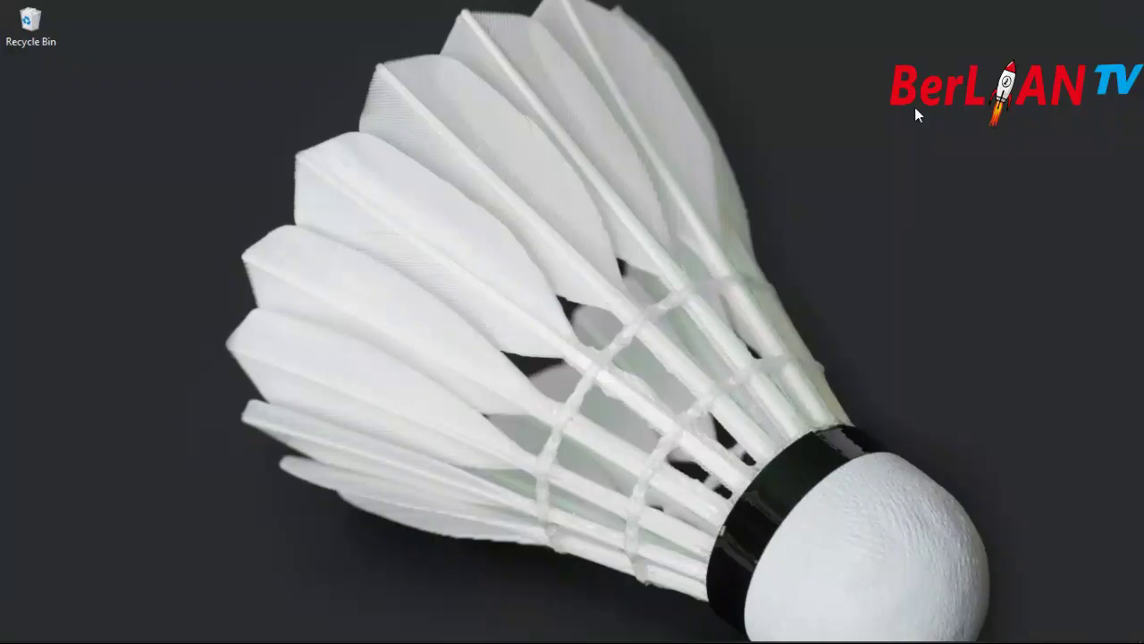
click(15, 631)
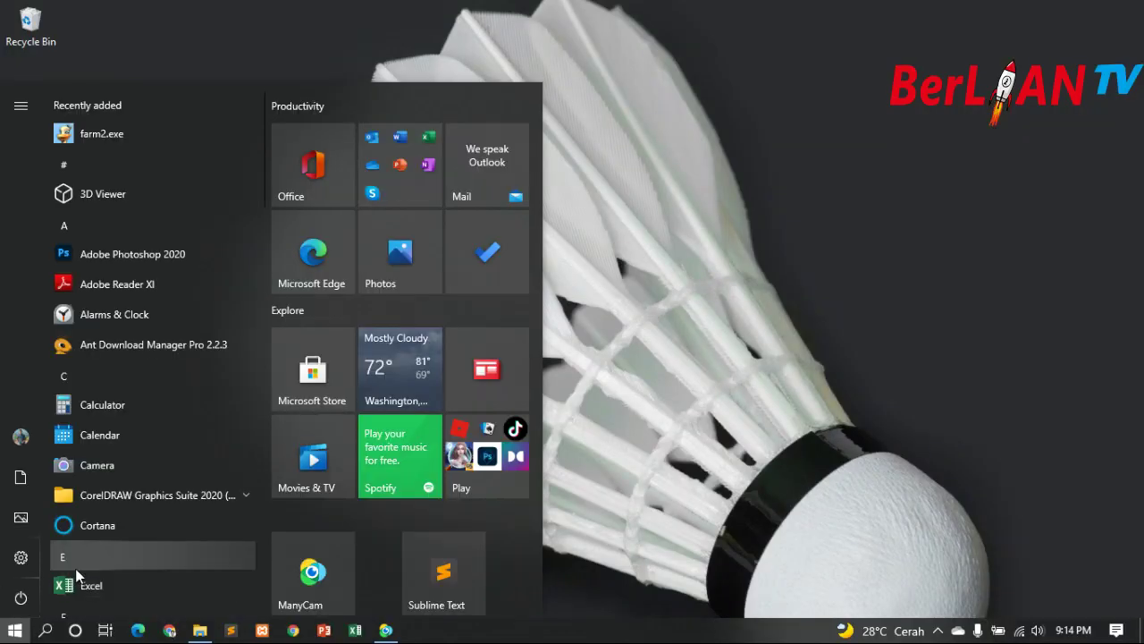
click(667, 527)
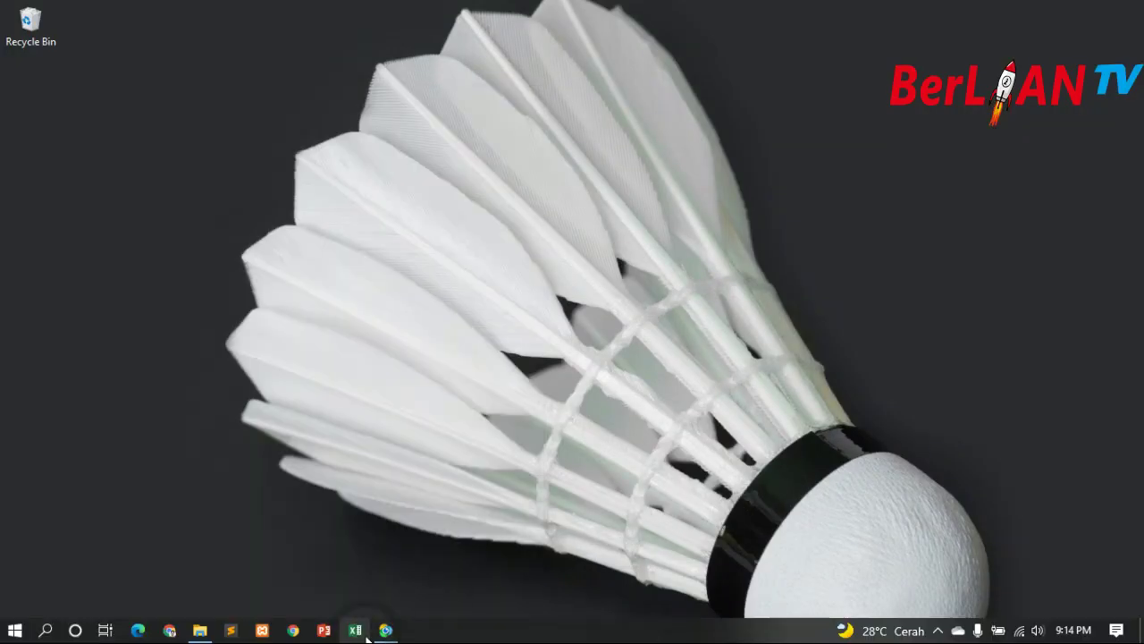
click(367, 636)
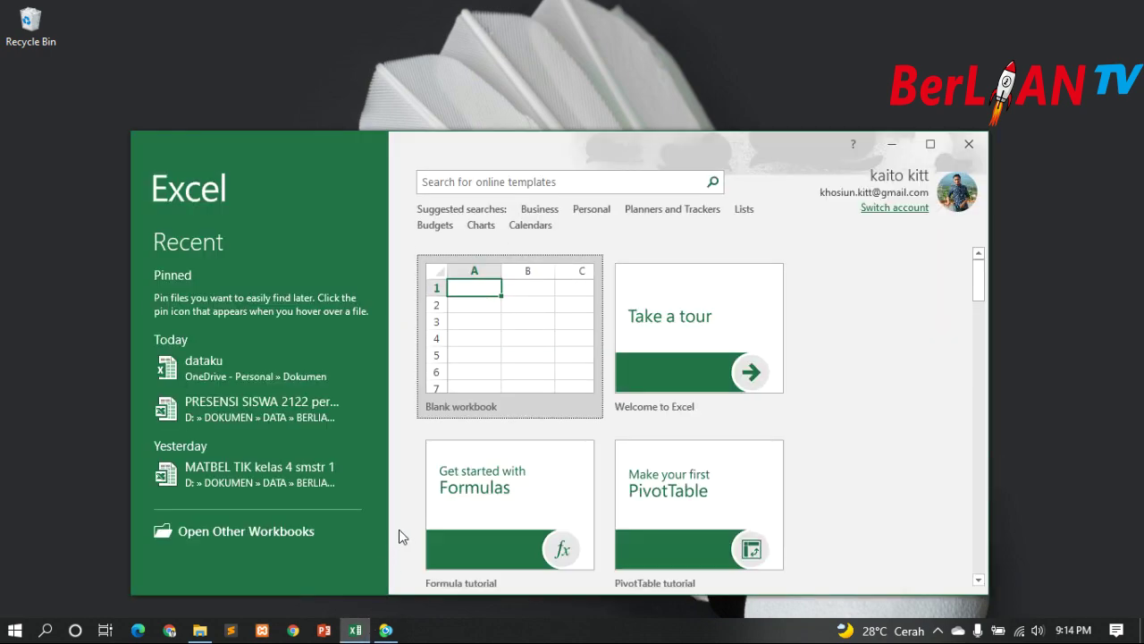
Maximize the Excel start screen and create a new blank workbook, Book1.
click(930, 144)
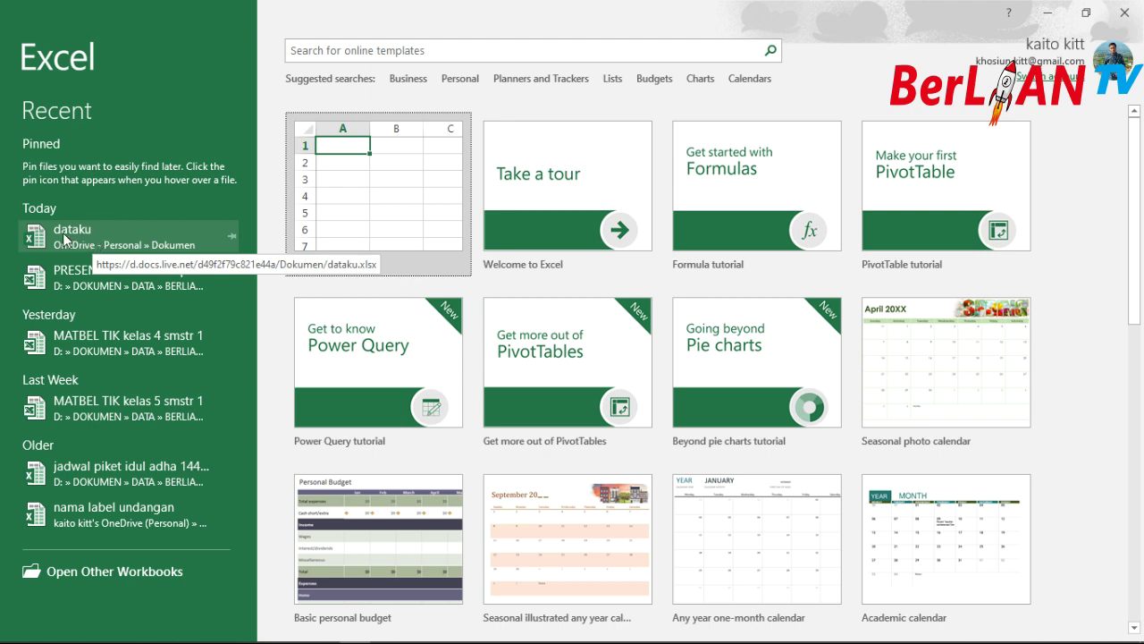
click(349, 245)
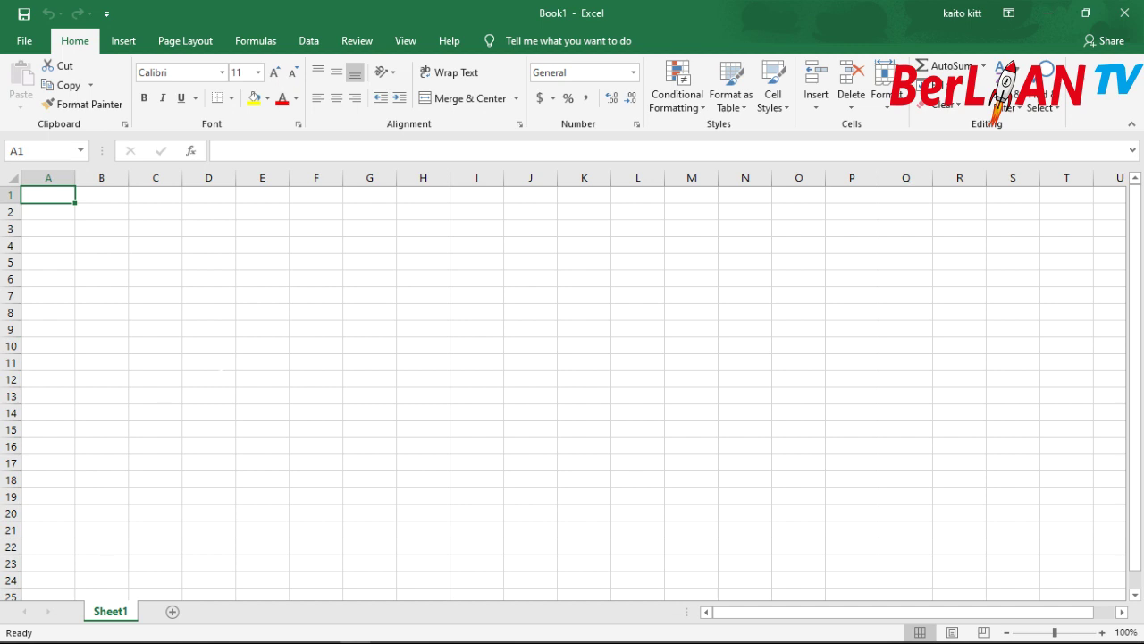
Open dataku.xlsx via File > Open > Browse, typing 'dataku' as the file name.
click(25, 42)
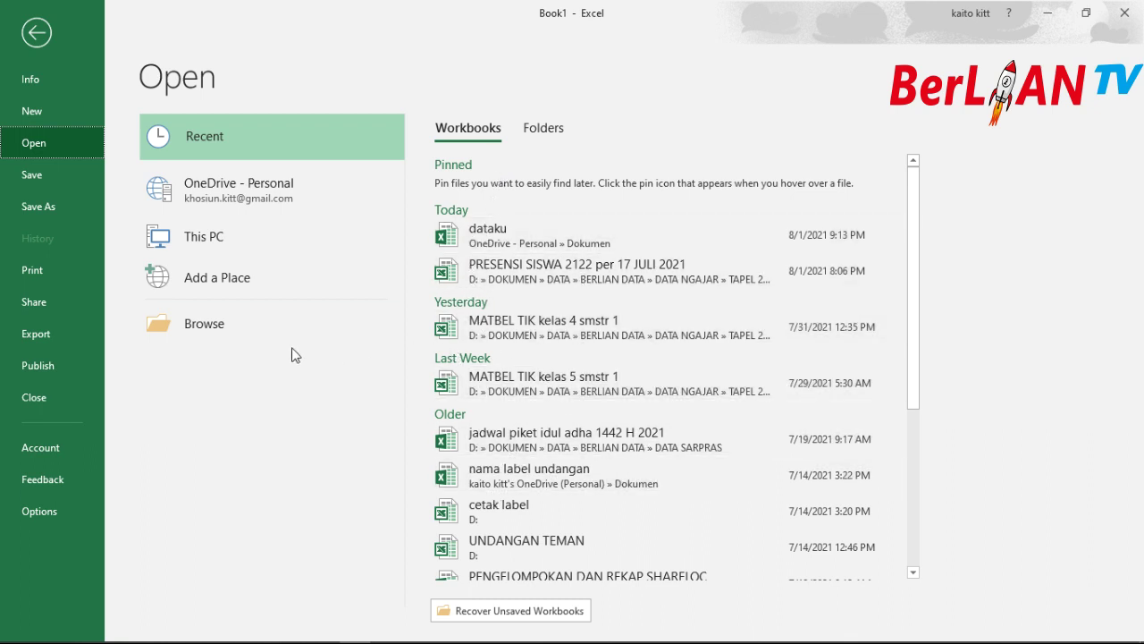
click(190, 329)
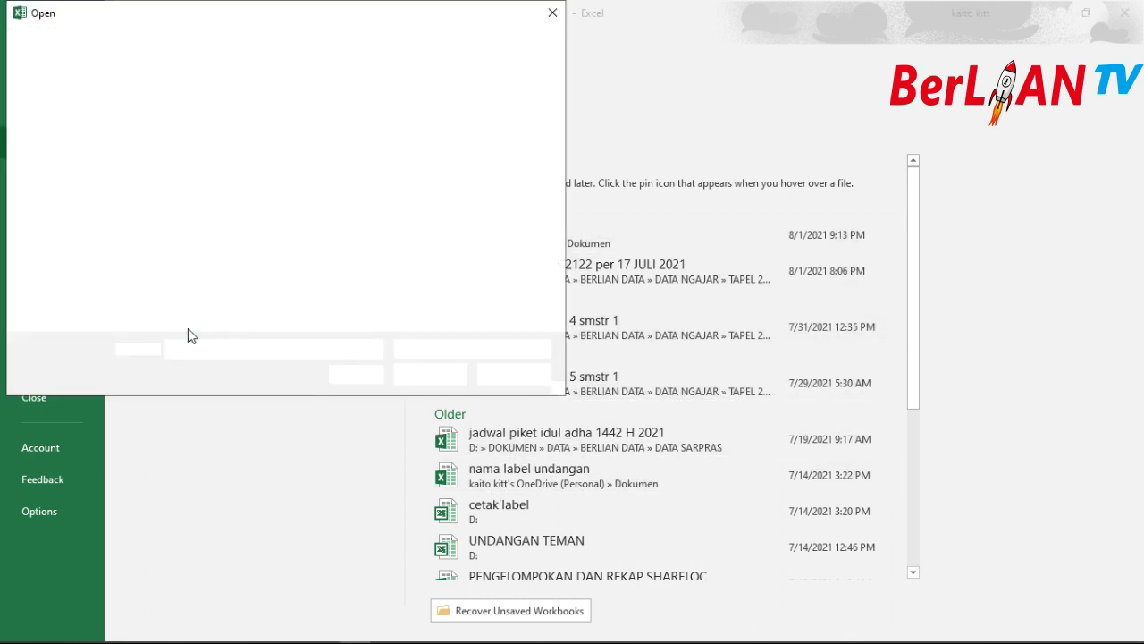
click(185, 348)
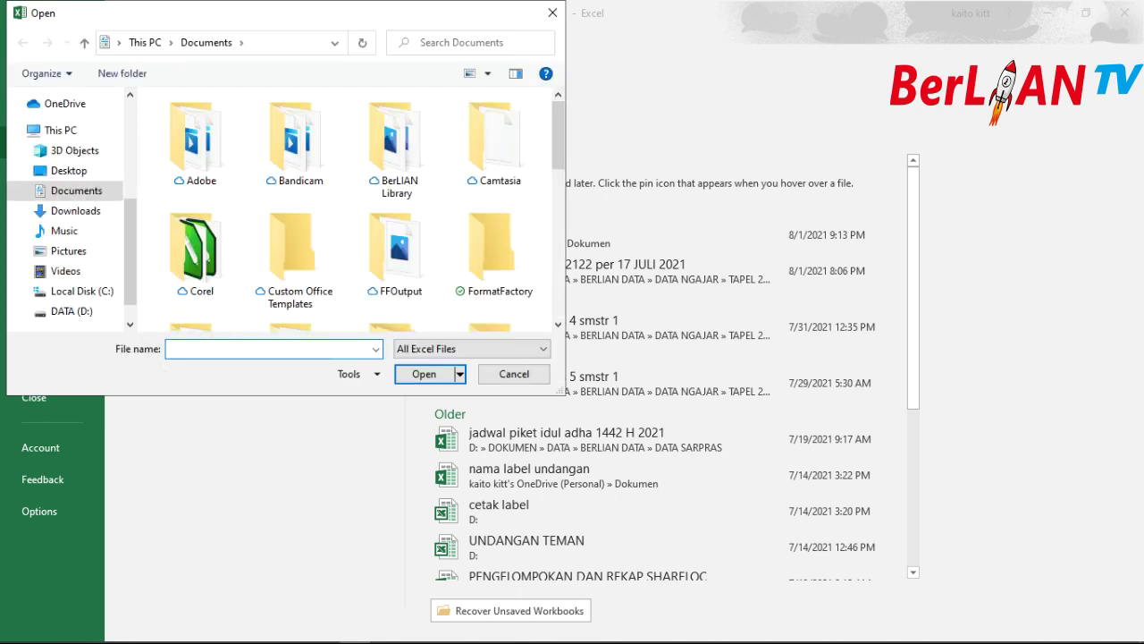
text(da)
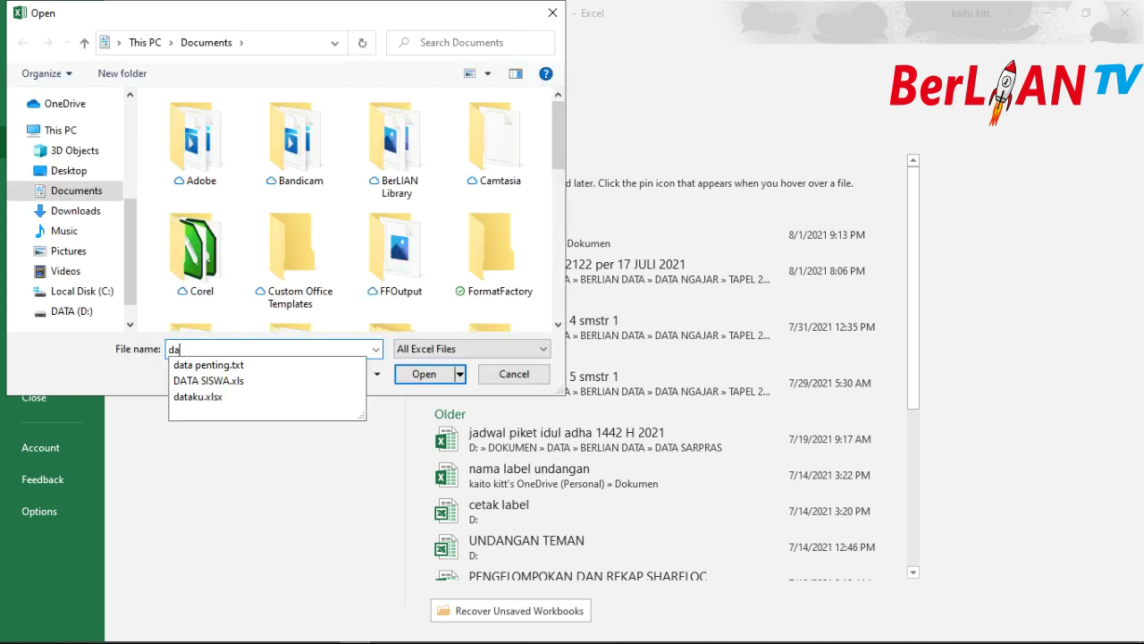
text(taku)
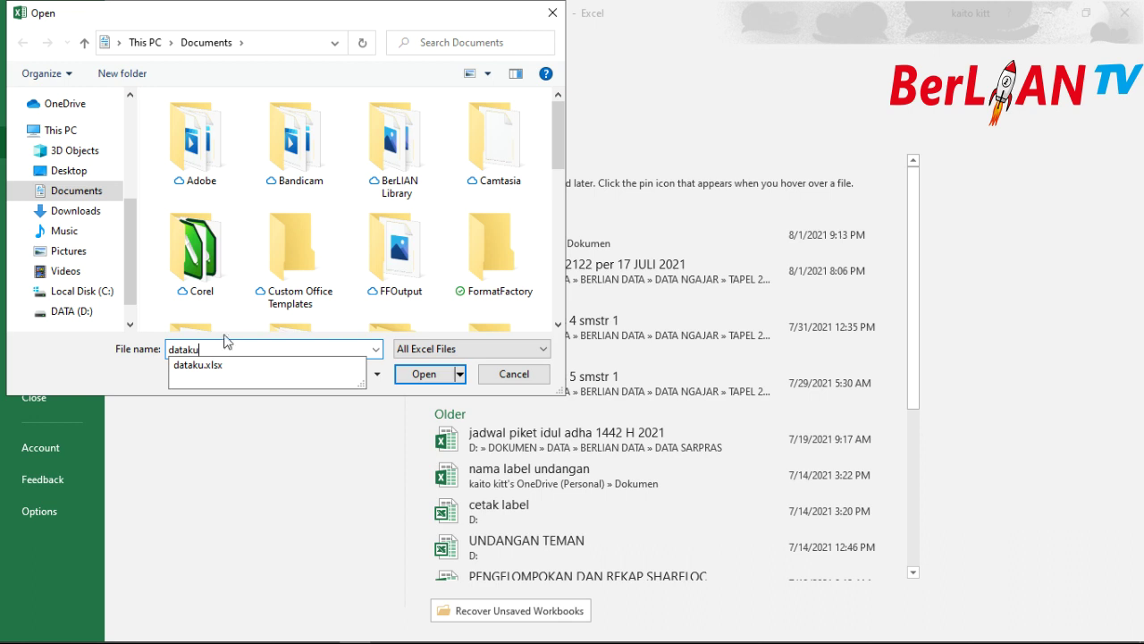
click(224, 366)
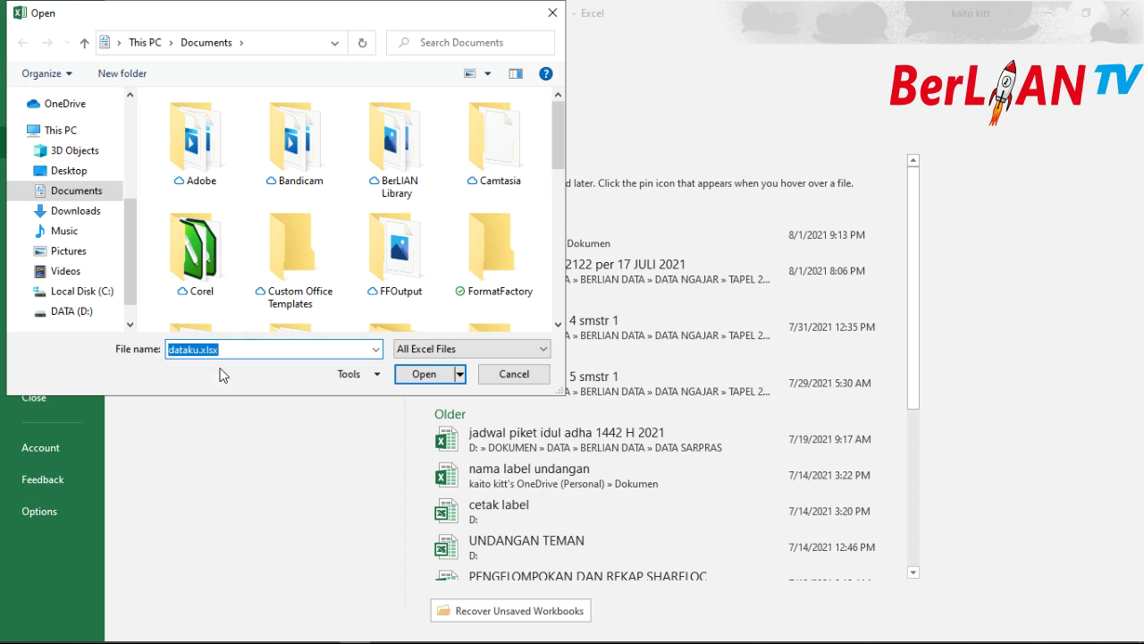
click(424, 375)
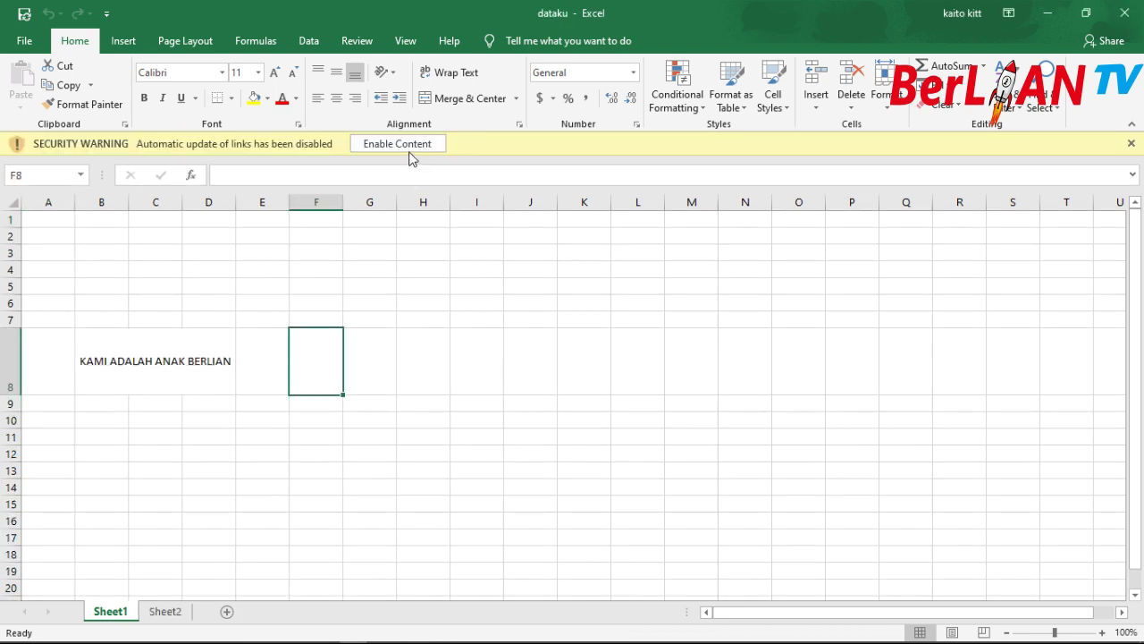
Enable dataku's blocked content, then bring up the Save As page listing the Dokumen folder.
click(411, 146)
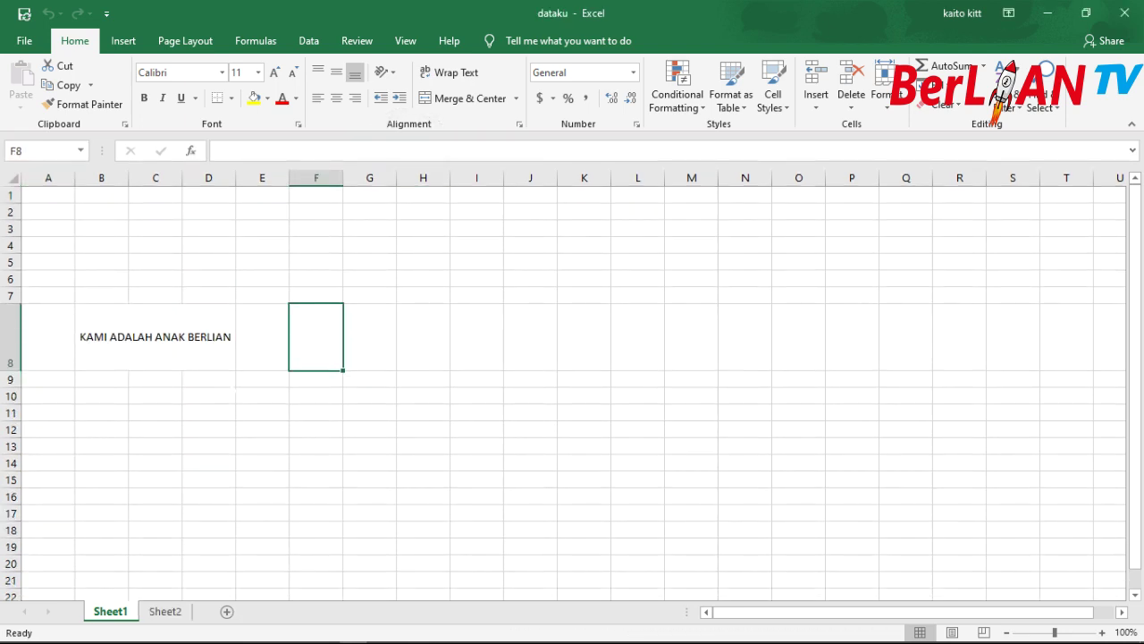
click(24, 40)
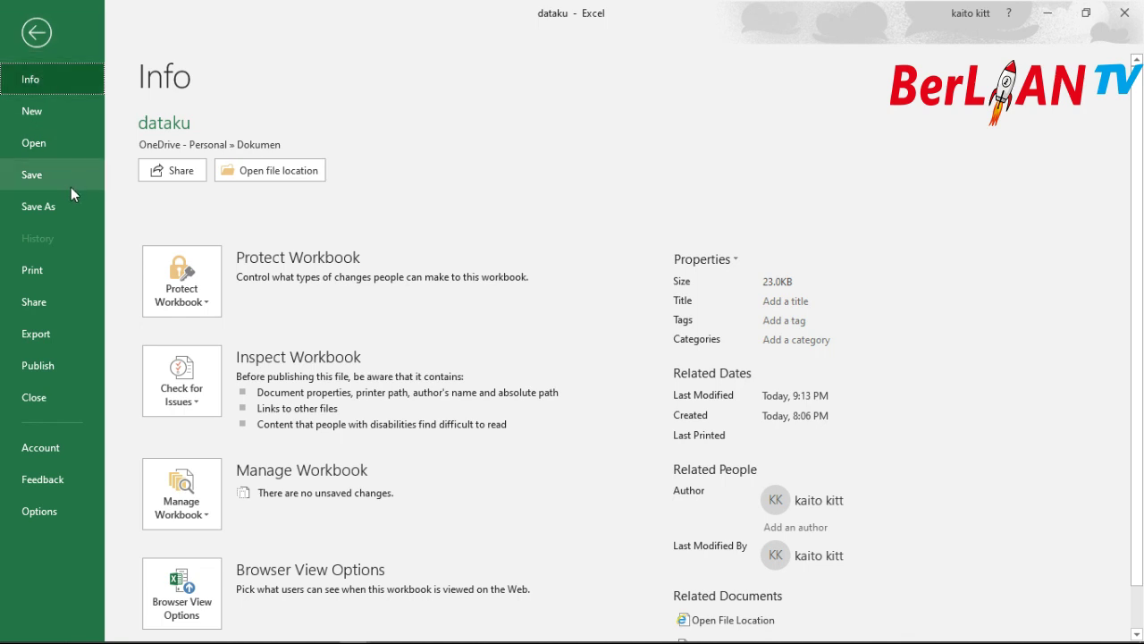
click(55, 203)
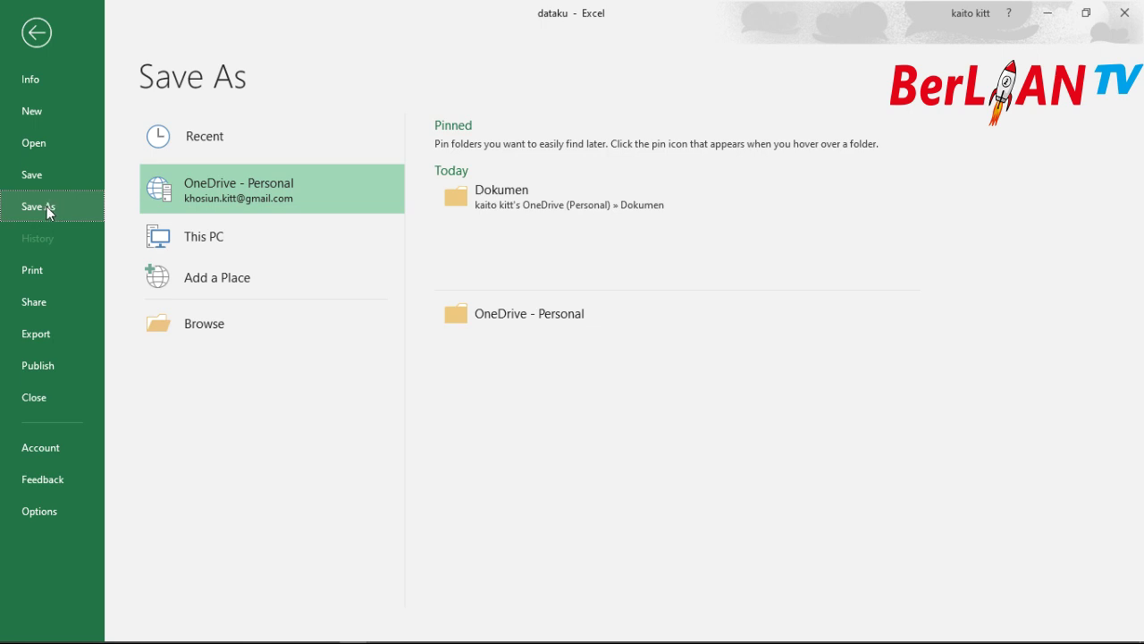
click(45, 211)
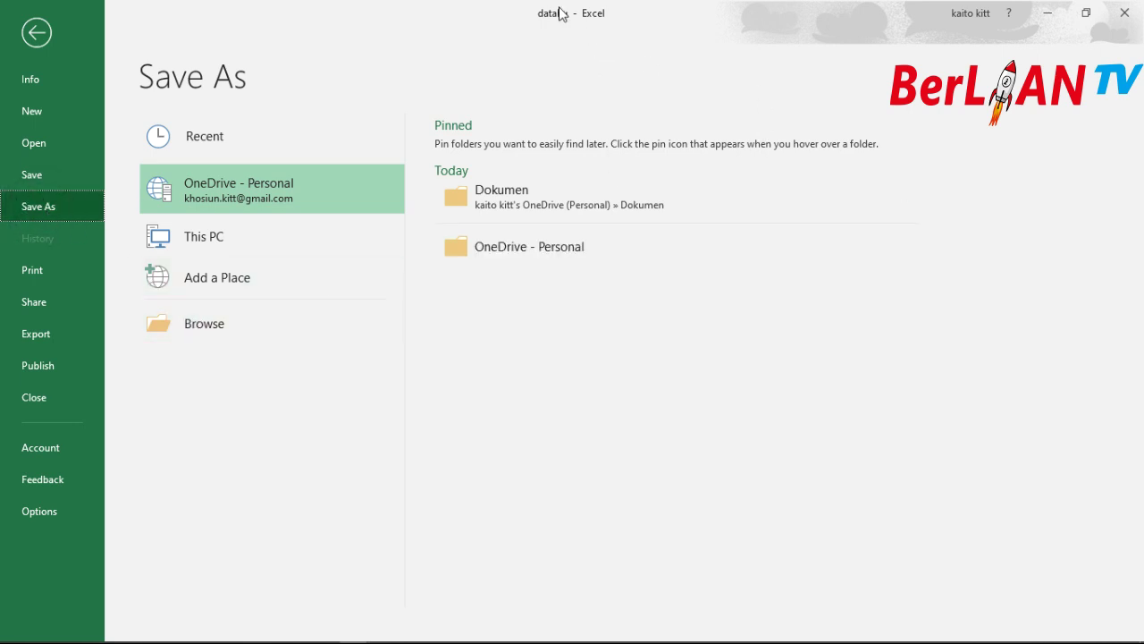
click(220, 321)
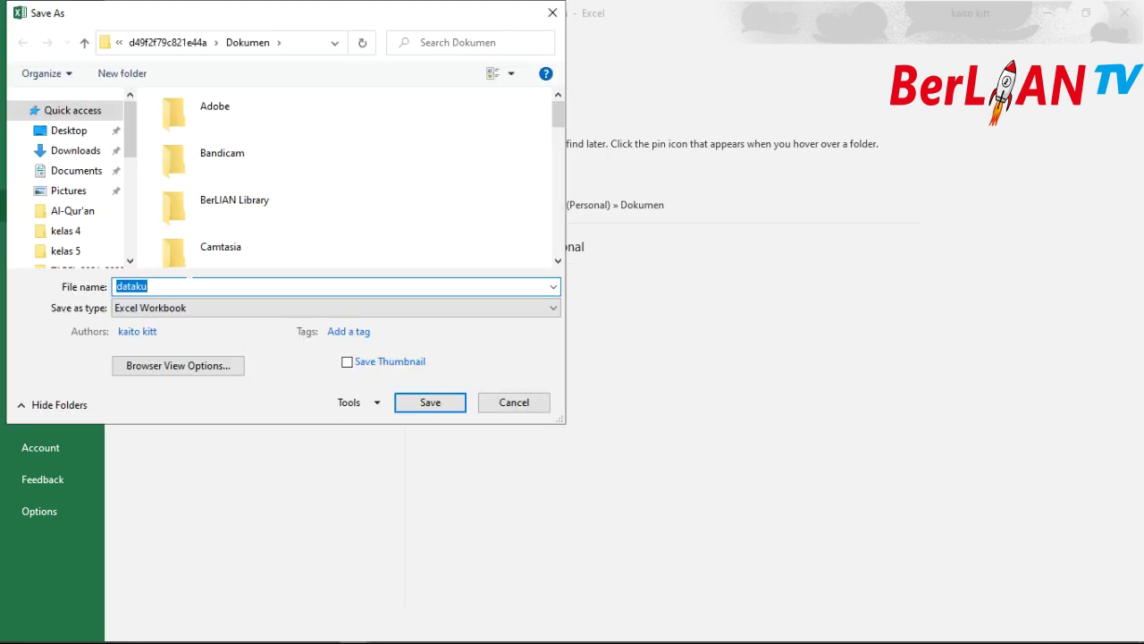
click(187, 286)
click(186, 309)
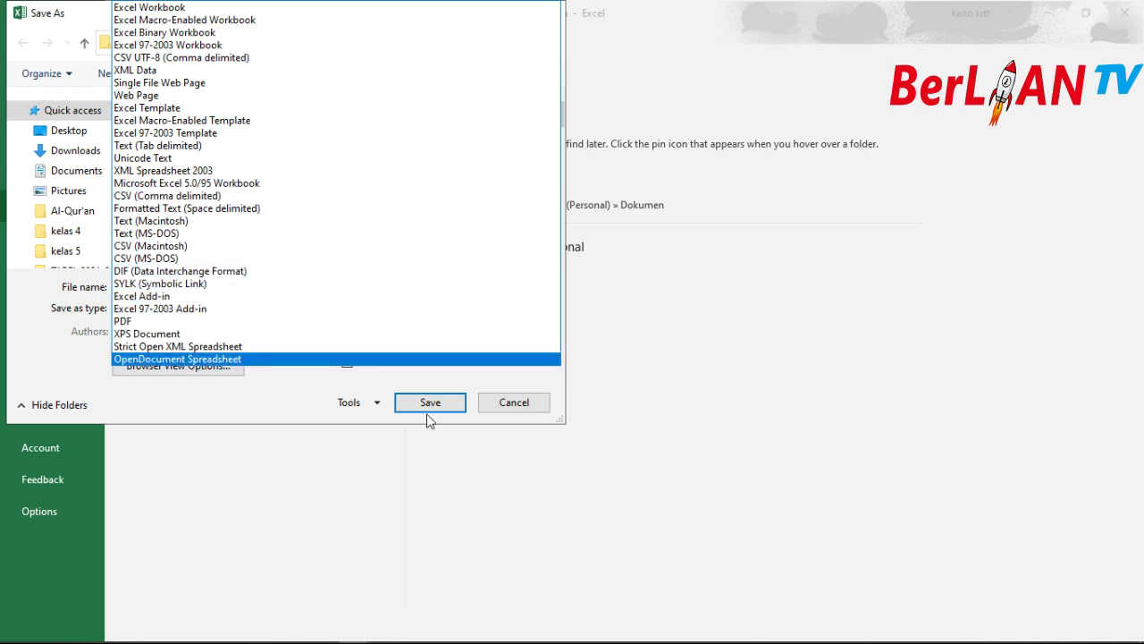
click(497, 405)
click(502, 404)
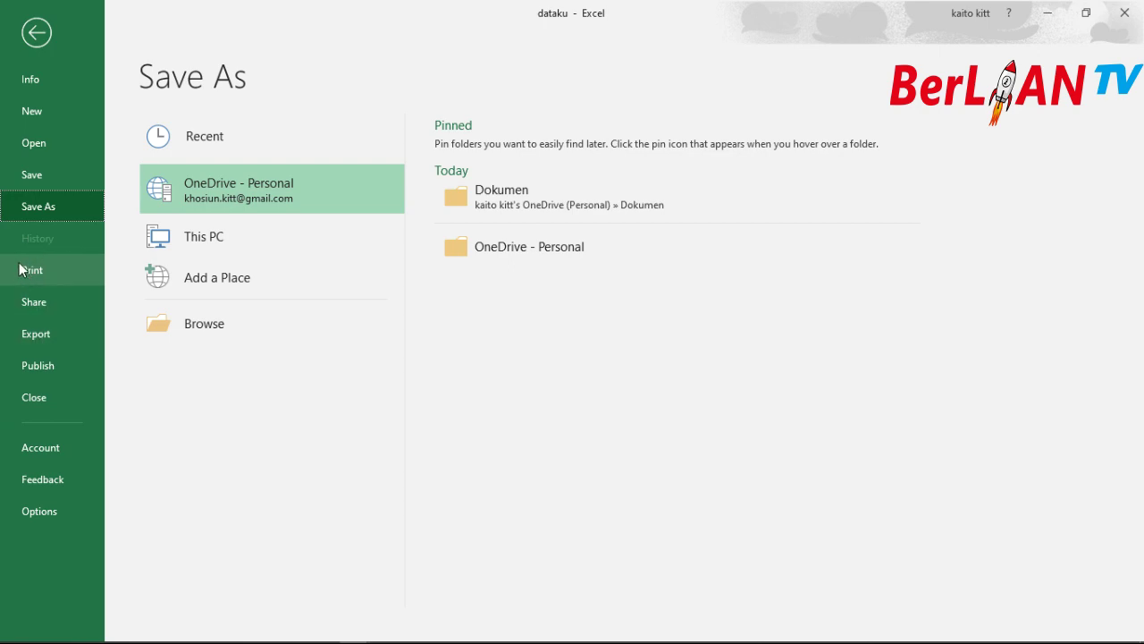
Exit Backstage back to dataku's Sheet1 with the merged 'KAMI ADALAH ANAK BERLIAN' heading.
click(36, 32)
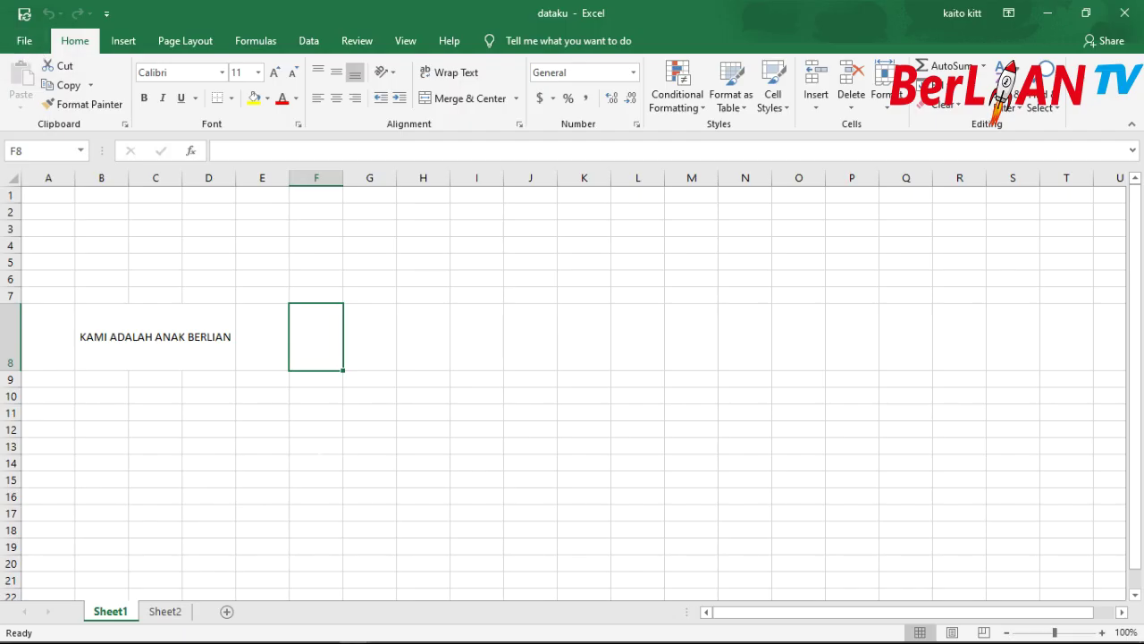